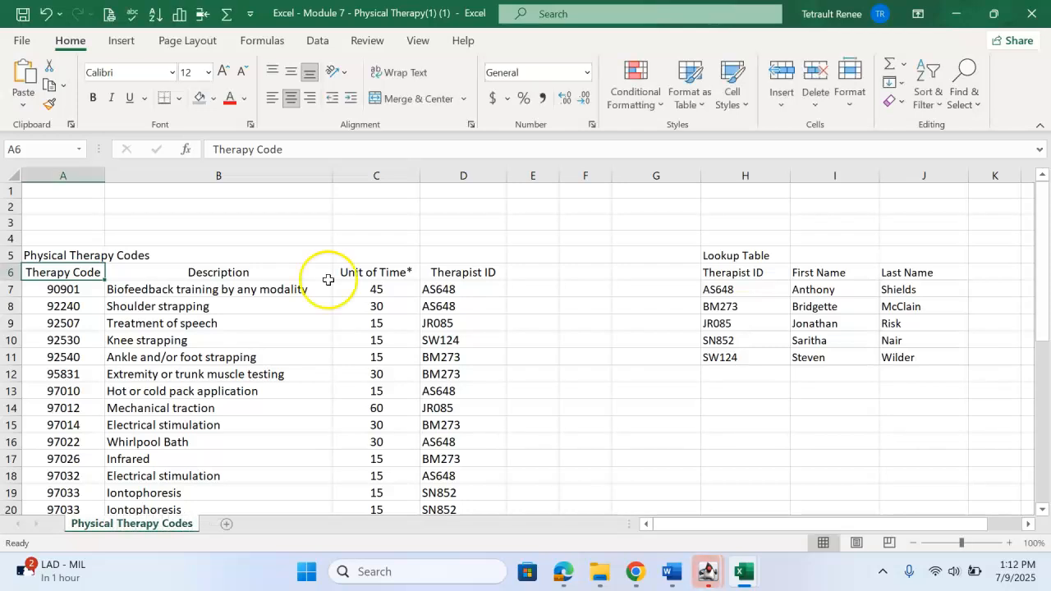
# Name the lookup table range H6:J11 as TherapistID.
pyautogui.click(467, 289)
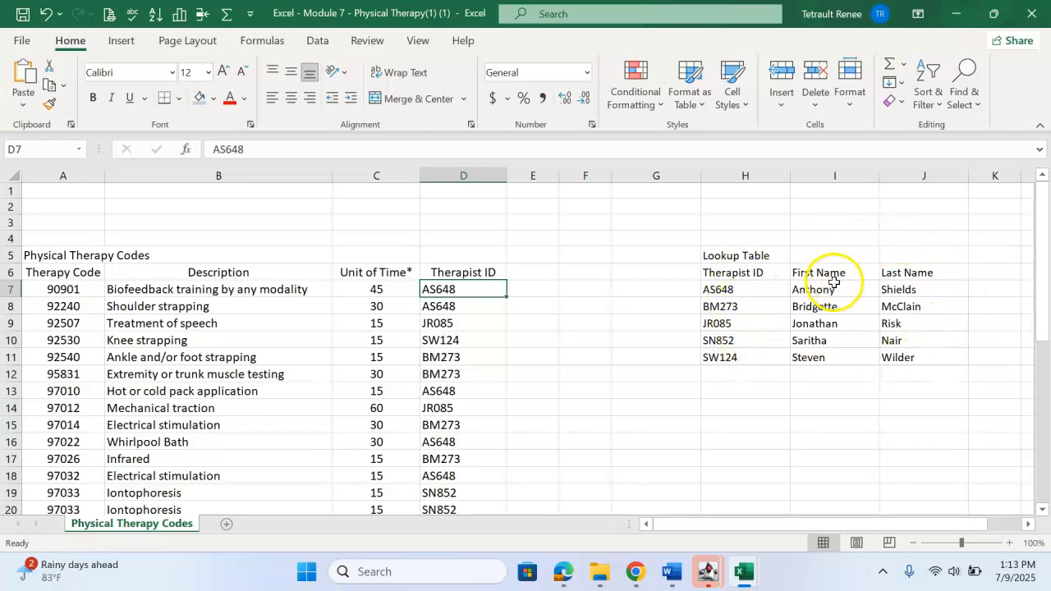
pyautogui.moveTo(740, 274); pyautogui.dragTo(899, 357)
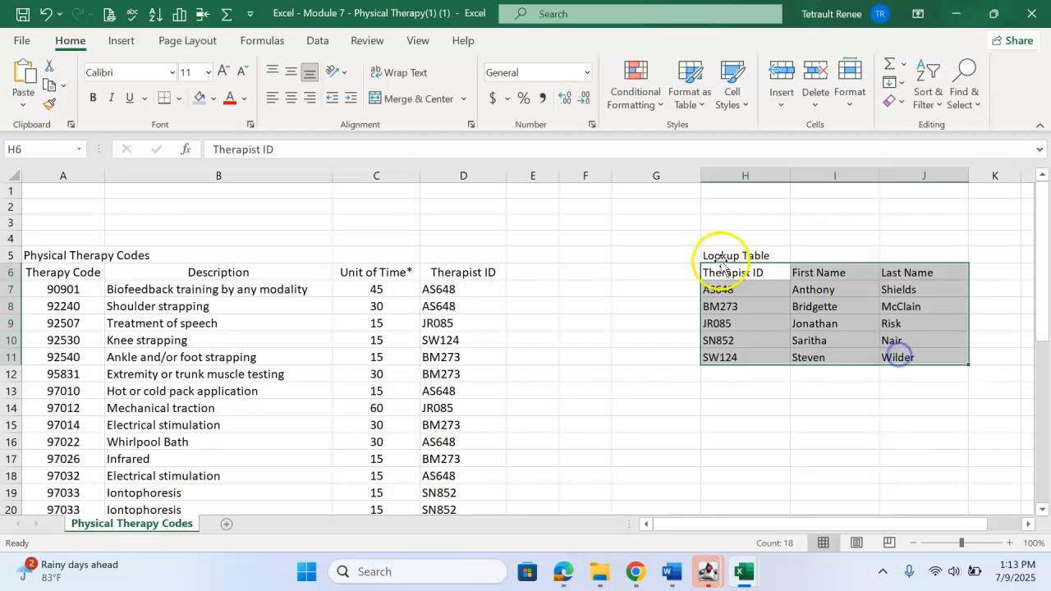
pyautogui.moveTo(722, 268); pyautogui.dragTo(920, 364)
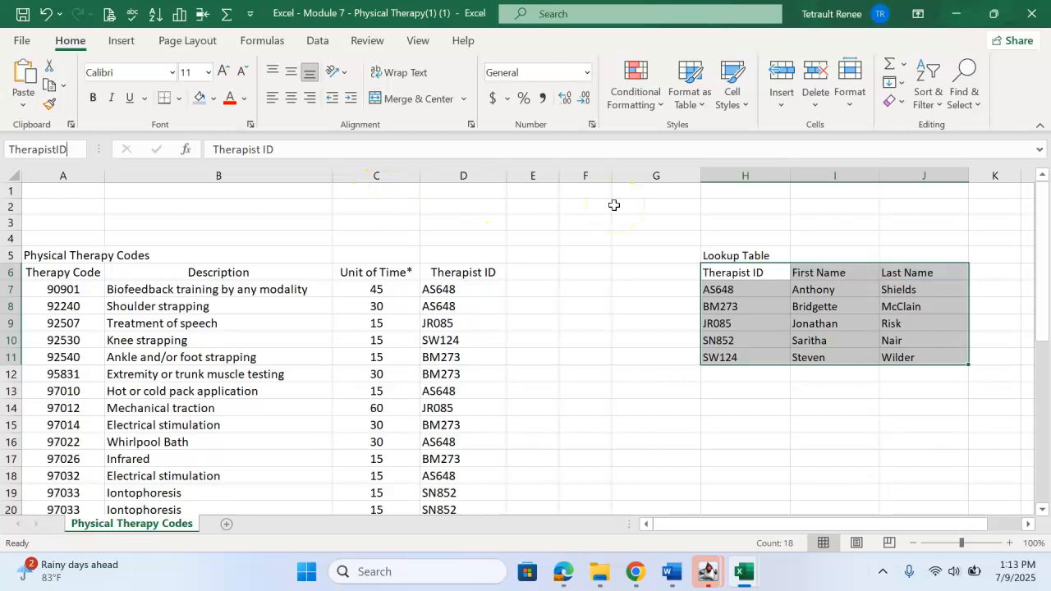
pyautogui.click(614, 337)
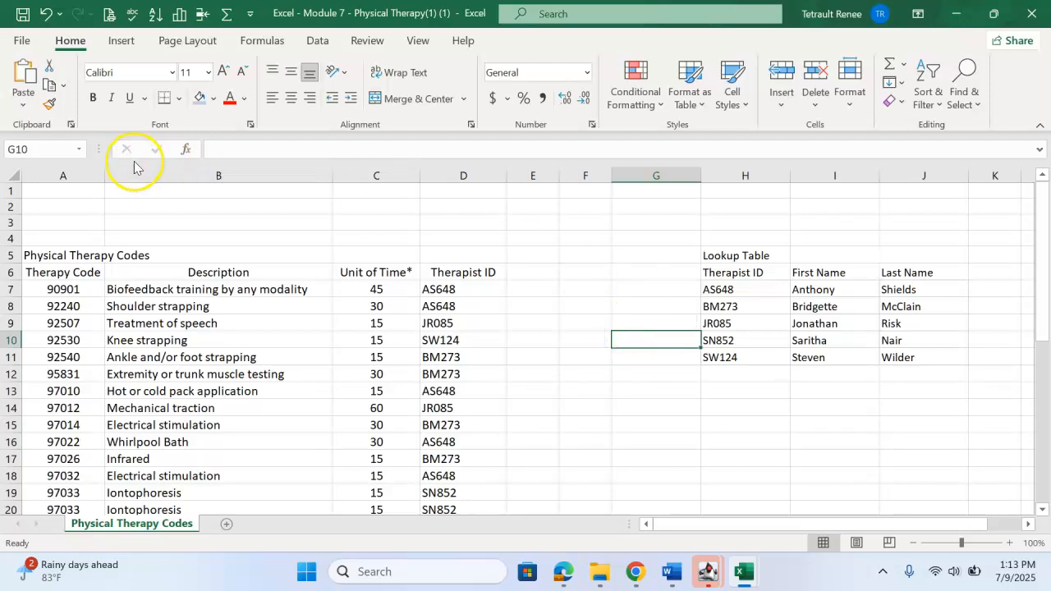
# Select the TherapistID named range to check that it covers the lookup table.
pyautogui.click(578, 424)
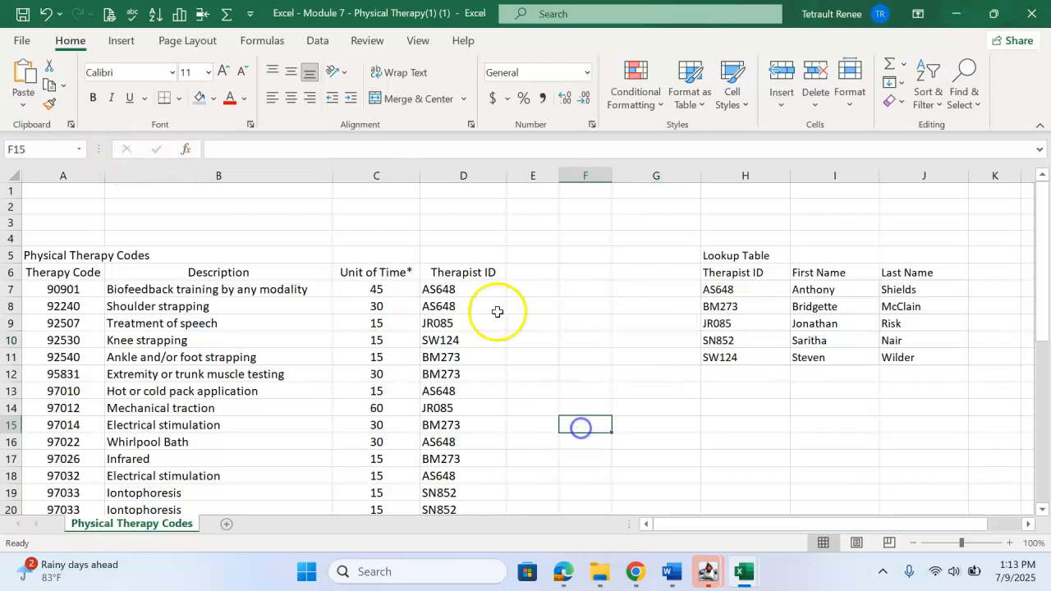
pyautogui.click(79, 149)
pyautogui.click(54, 167)
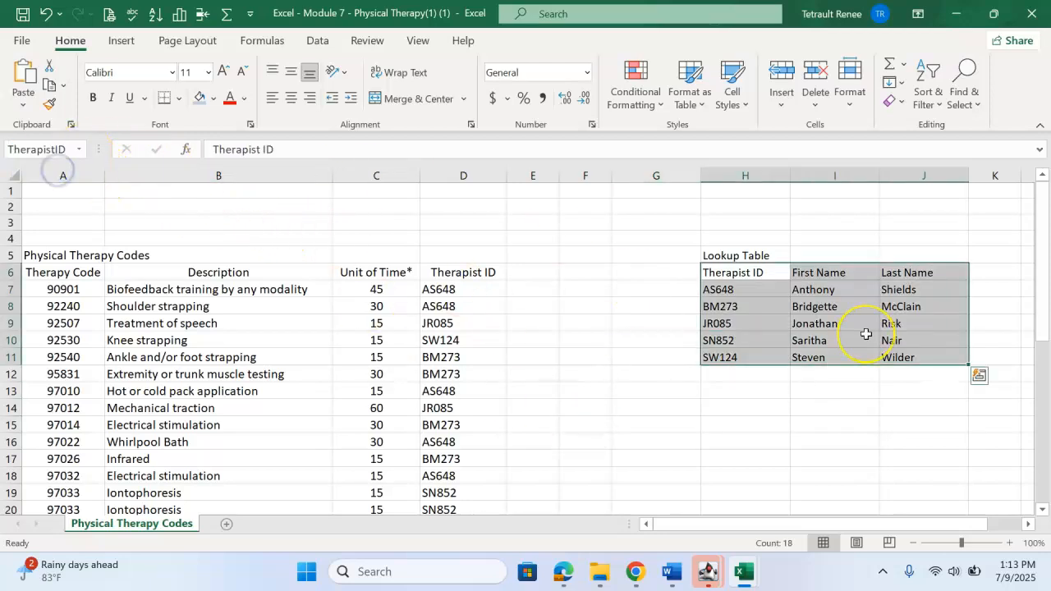
pyautogui.click(694, 388)
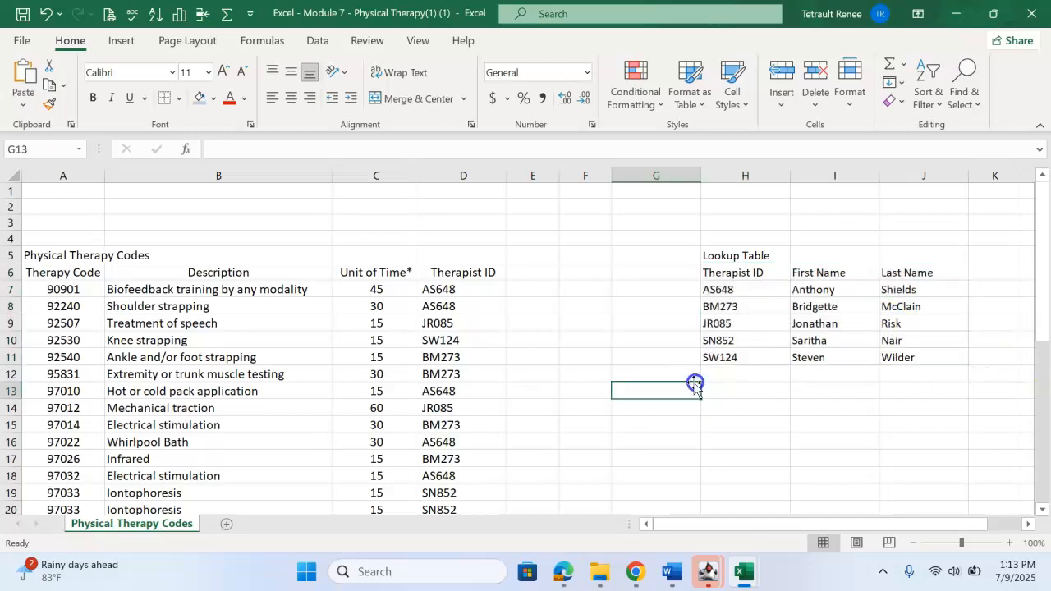
# Format the therapy codes data A6:D36 as a table with headers using Purple, Table Style Medium 5.
pyautogui.click(82, 274)
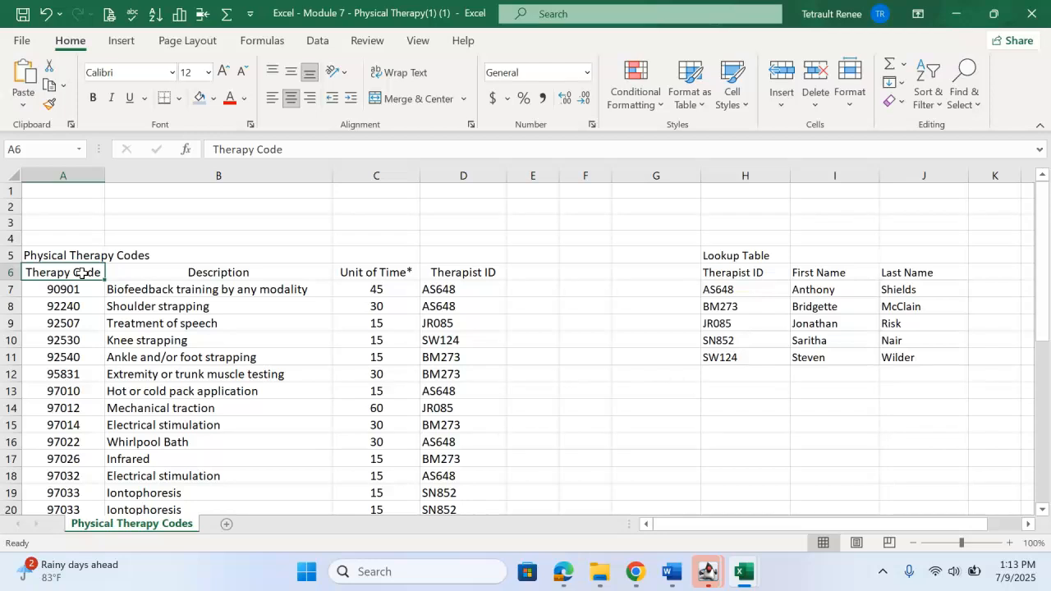
pyautogui.moveTo(83, 273); pyautogui.dragTo(429, 468)
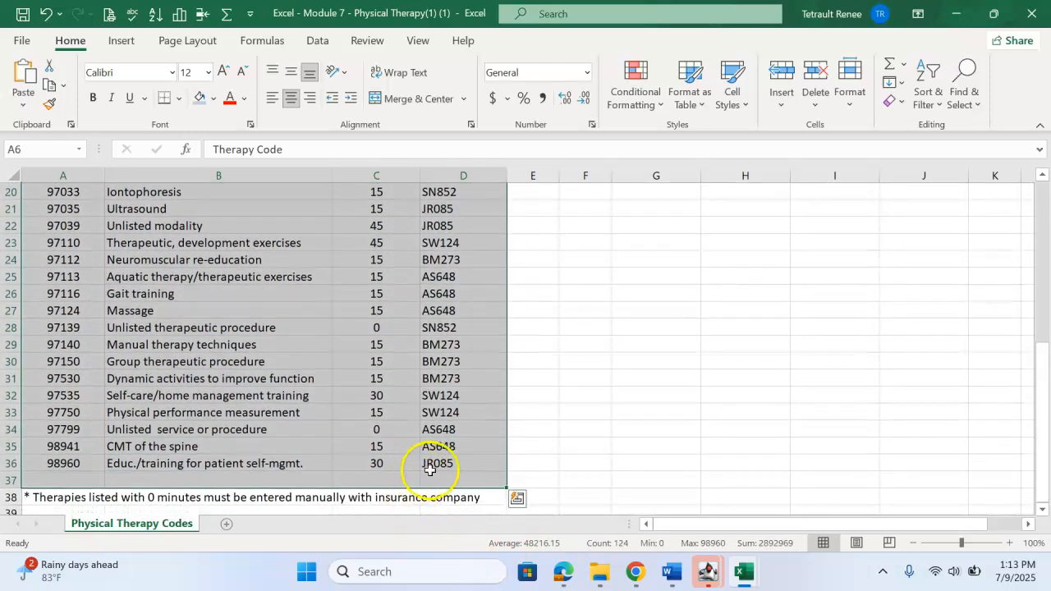
pyautogui.scroll(6, 427, 469)
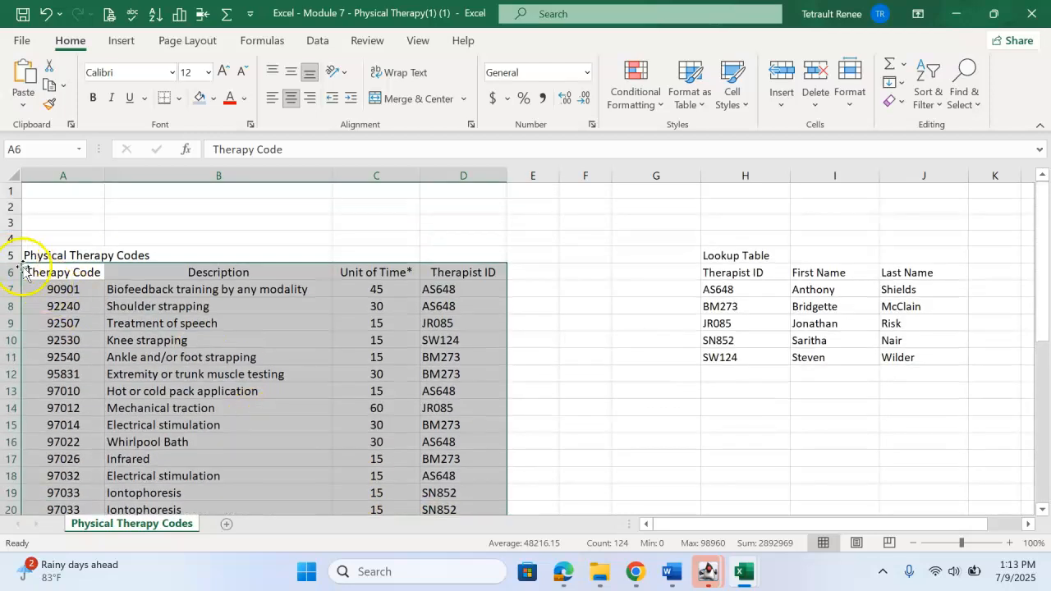
pyautogui.click(41, 273)
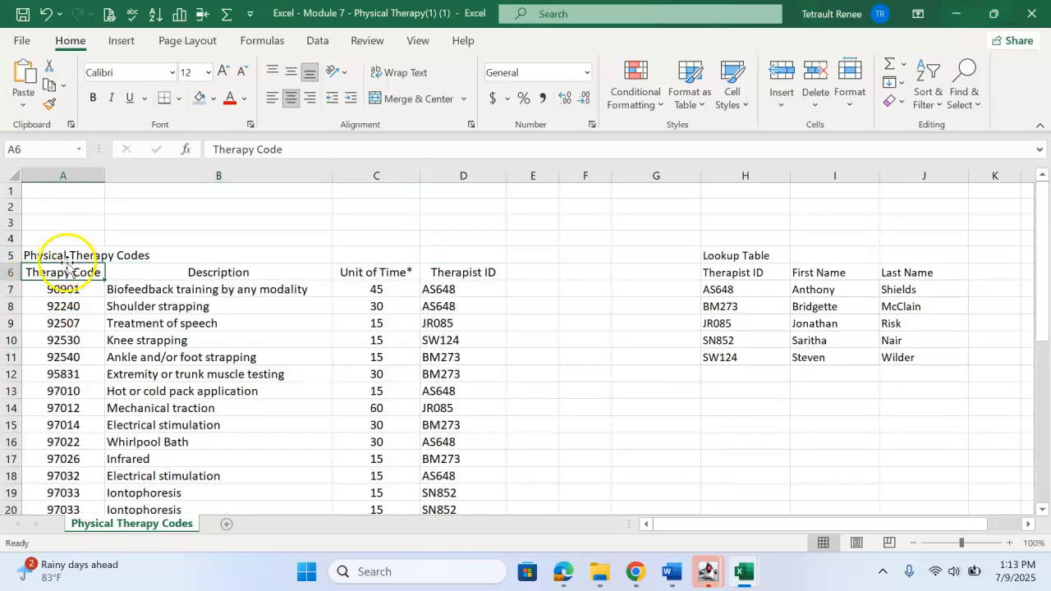
pyautogui.click(686, 97)
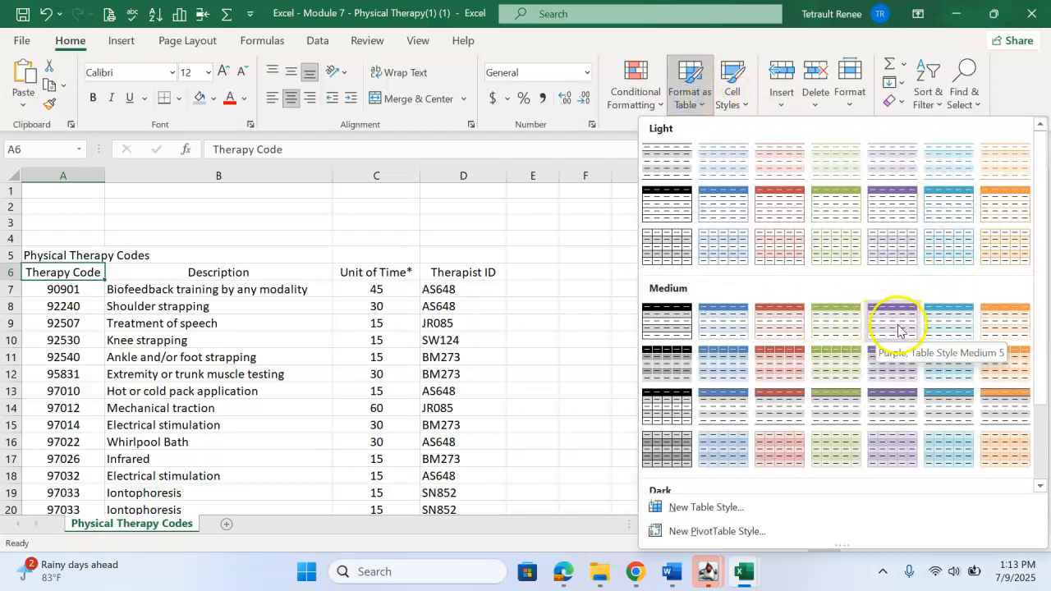
pyautogui.click(899, 330)
pyautogui.click(396, 316)
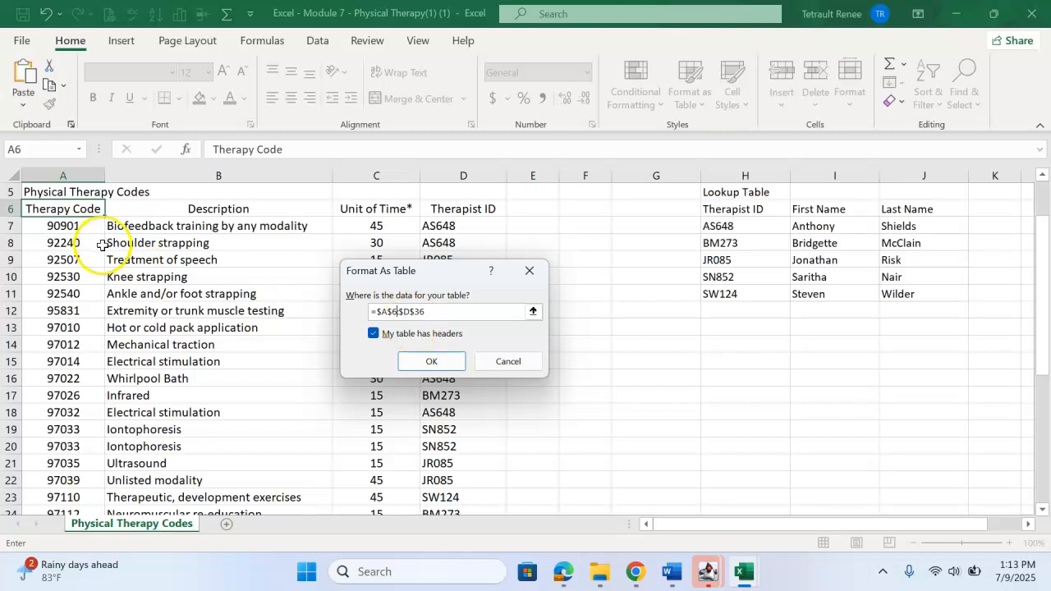
pyautogui.scroll(1, 101, 248)
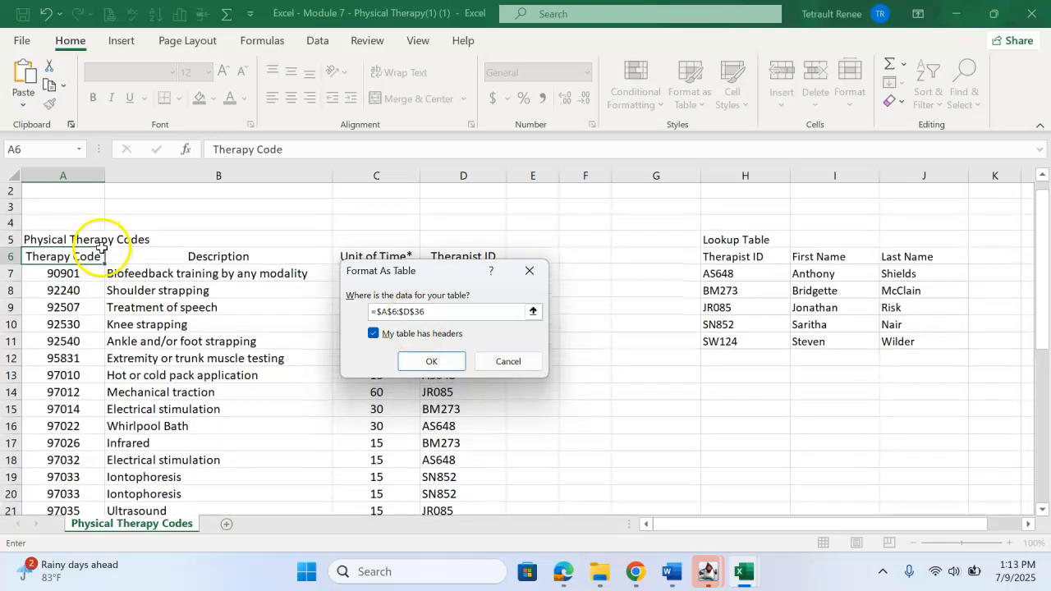
pyautogui.click(400, 312)
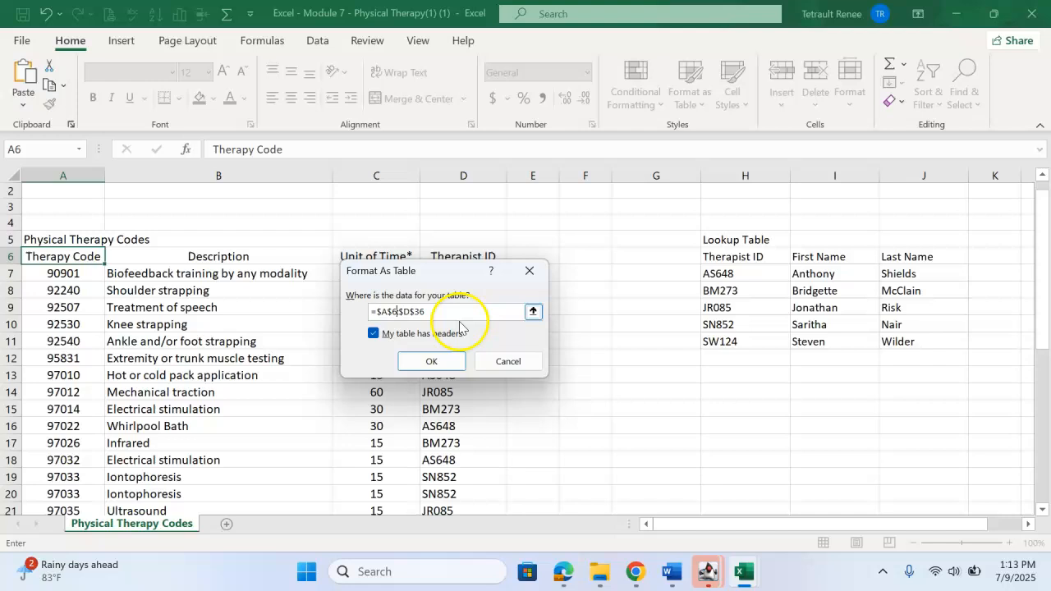
pyautogui.click(417, 370)
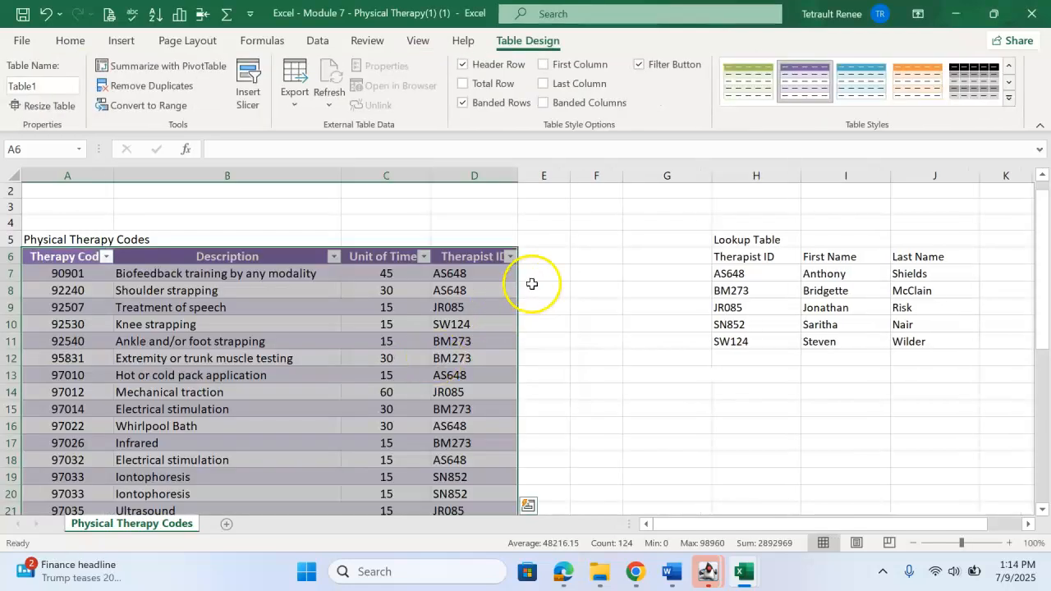
# Add First Name and Last Name header columns to the table and widen the new columns.
pyautogui.click(539, 258)
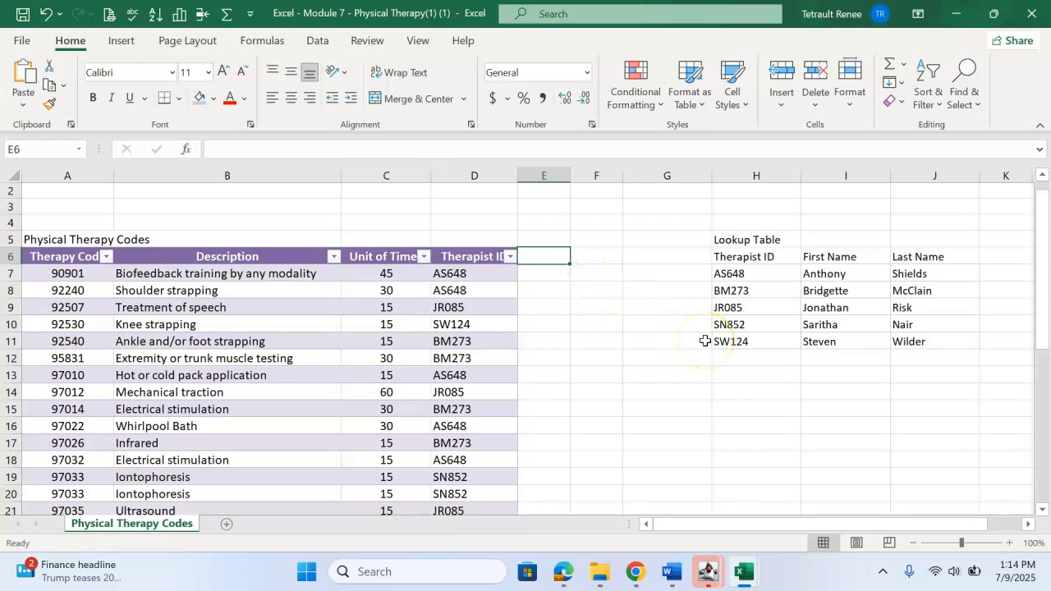
pyautogui.write('First Name')
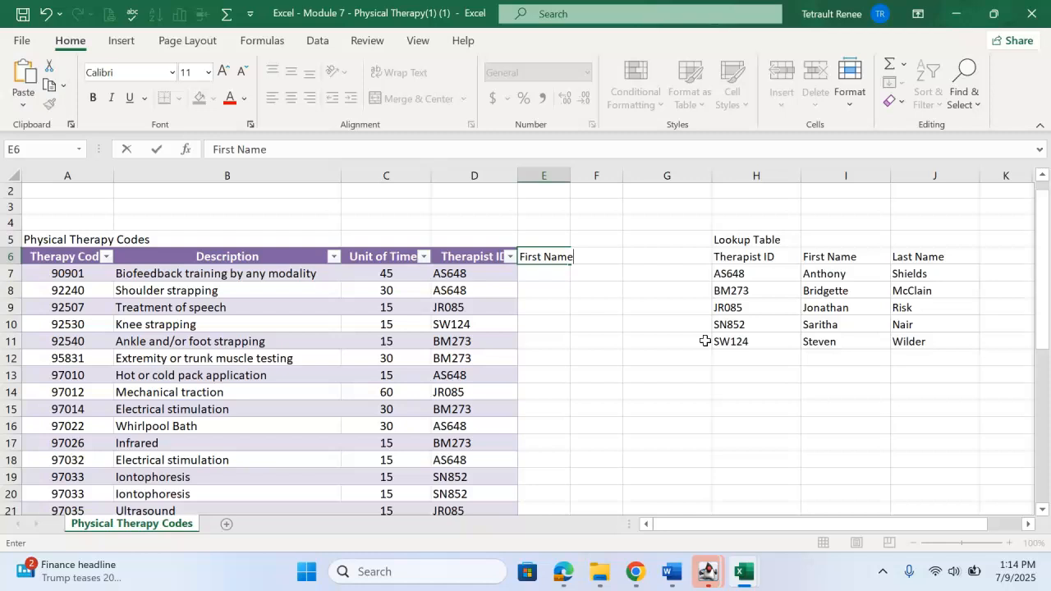
pyautogui.press('Tab')
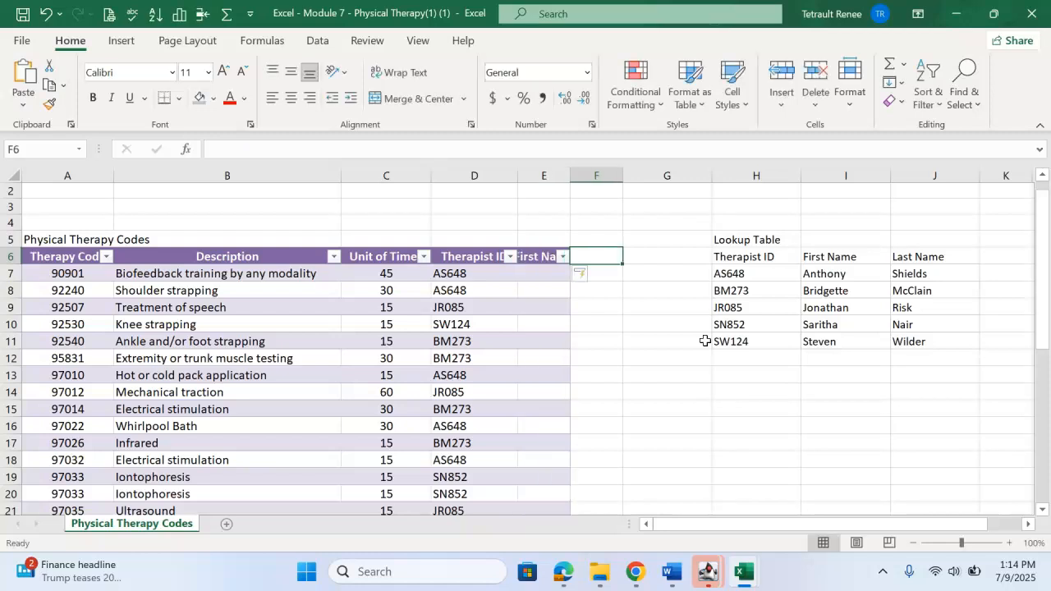
pyautogui.write('Last Name')
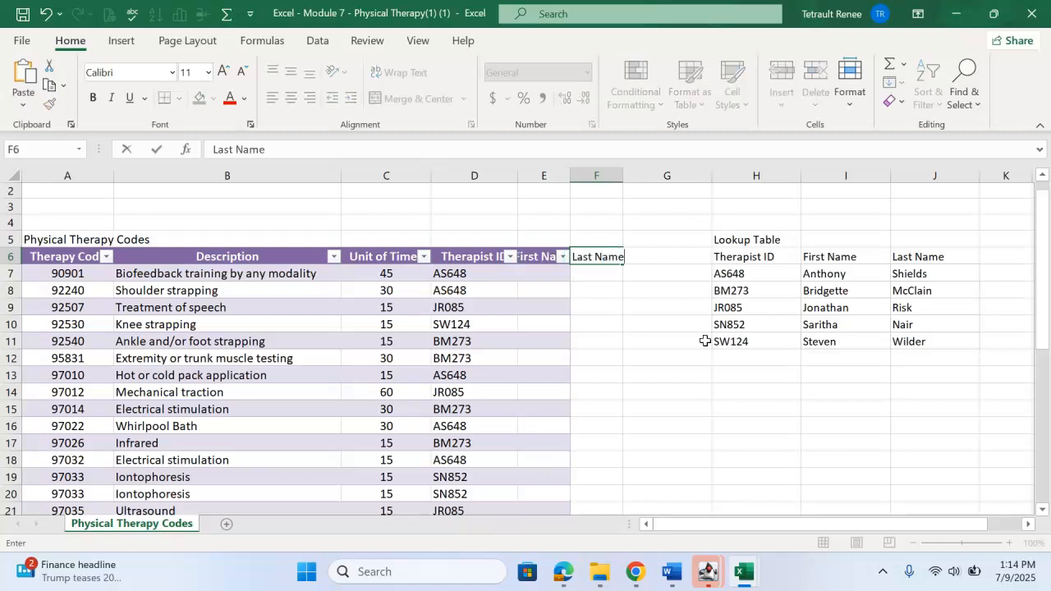
pyautogui.press('Return')
pyautogui.moveTo(571, 175); pyautogui.dragTo(680, 174)
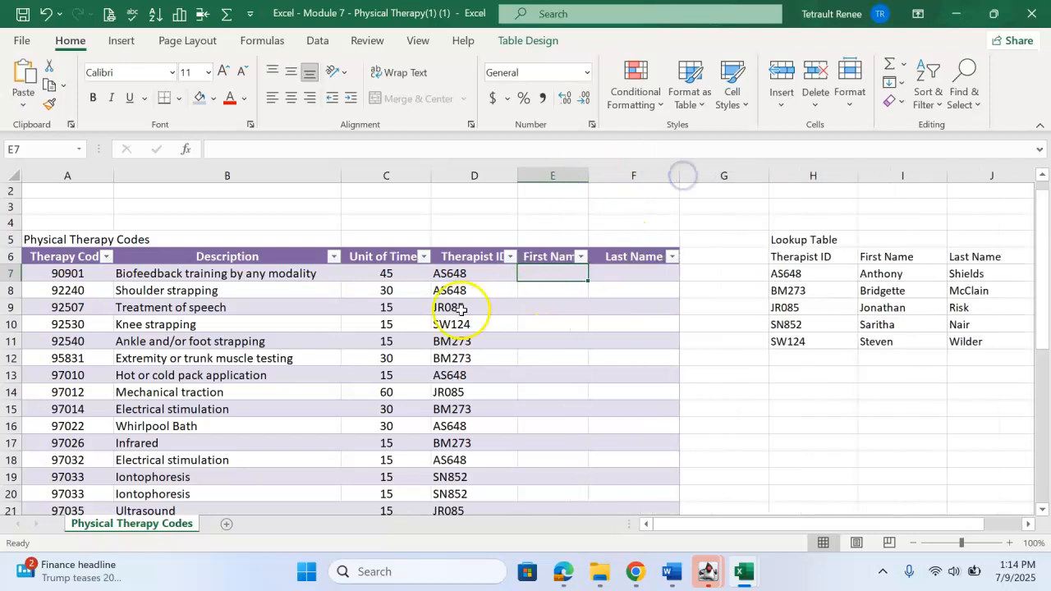
# Start a VLOOKUP function in cell E7, the first row of the First Name column.
pyautogui.click(462, 275)
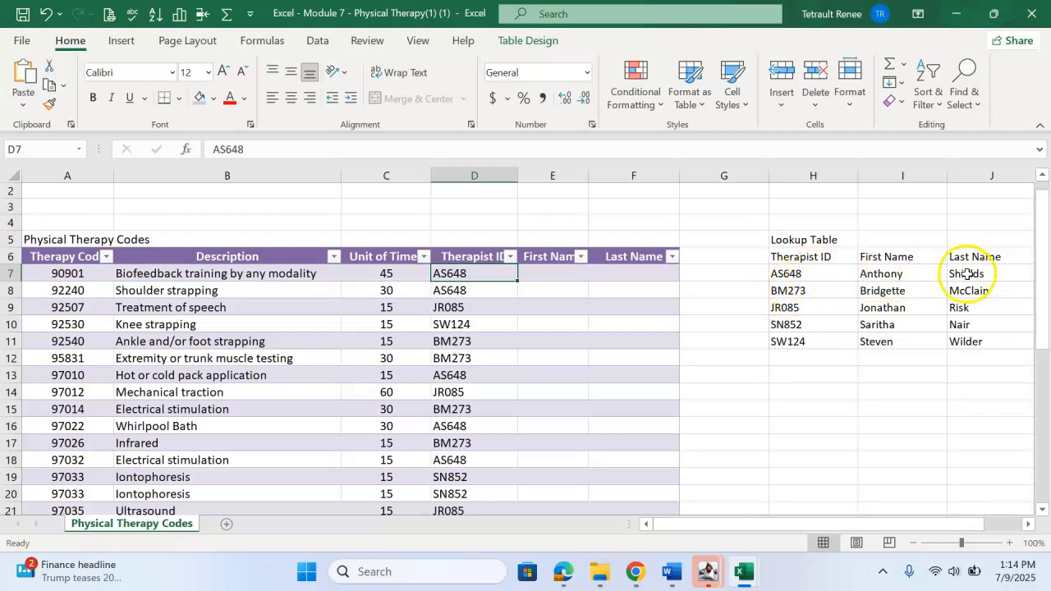
pyautogui.click(552, 276)
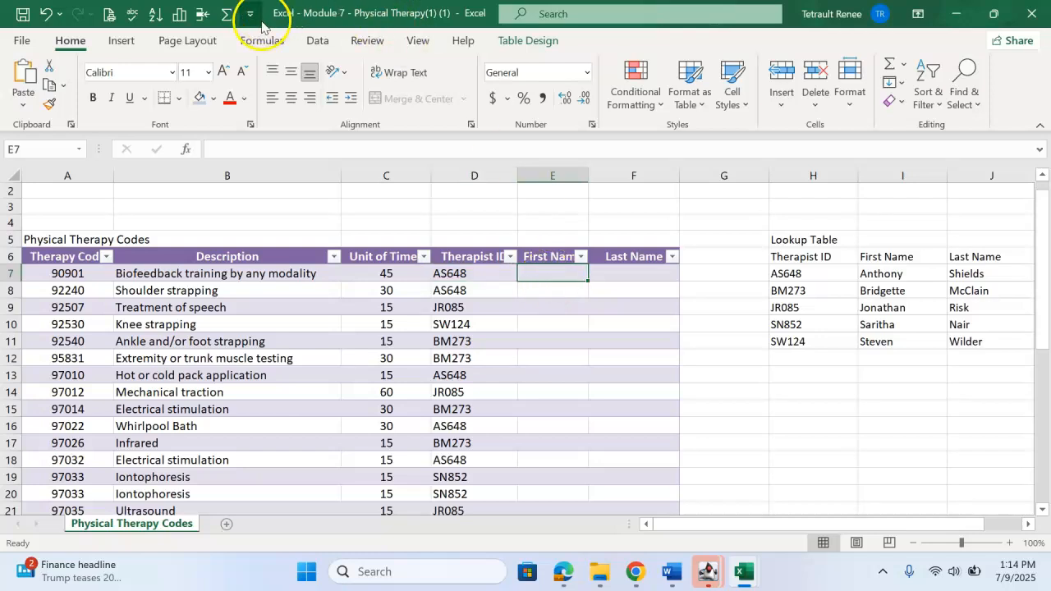
pyautogui.click(250, 43)
pyautogui.click(302, 86)
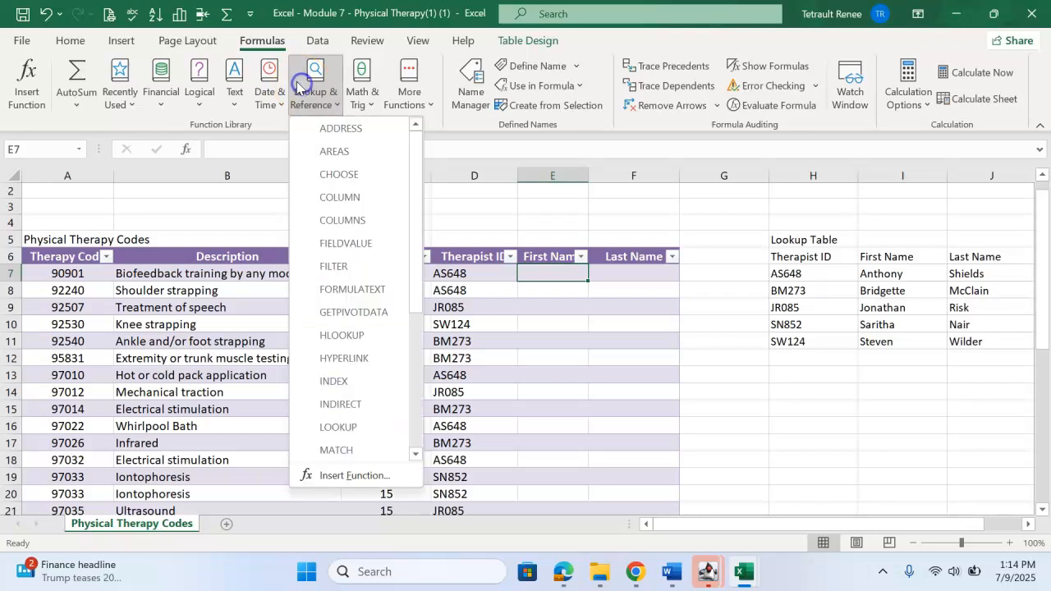
pyautogui.scroll(-3, 364, 403)
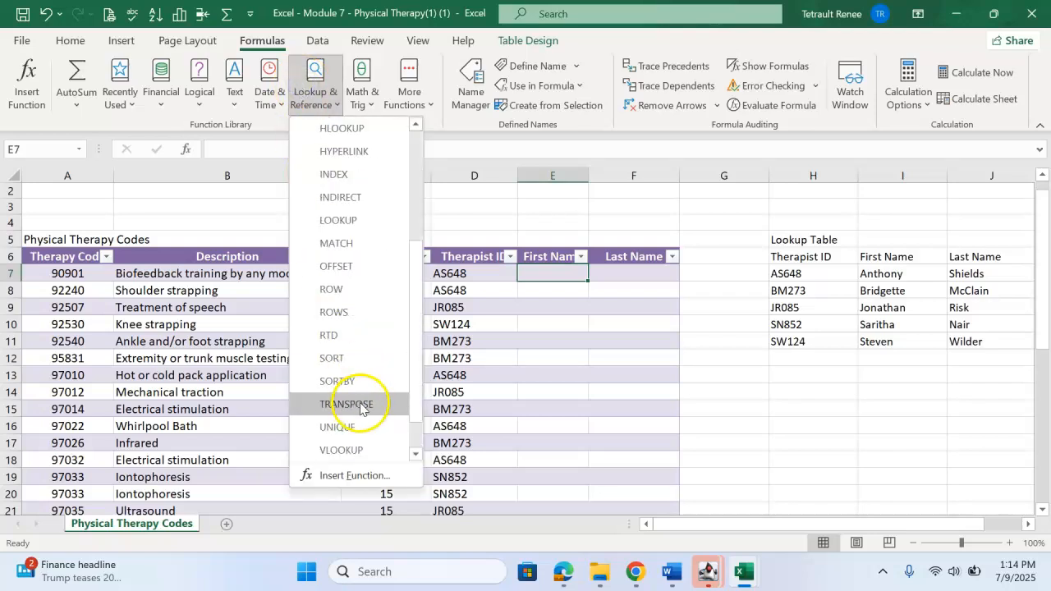
pyautogui.click(353, 448)
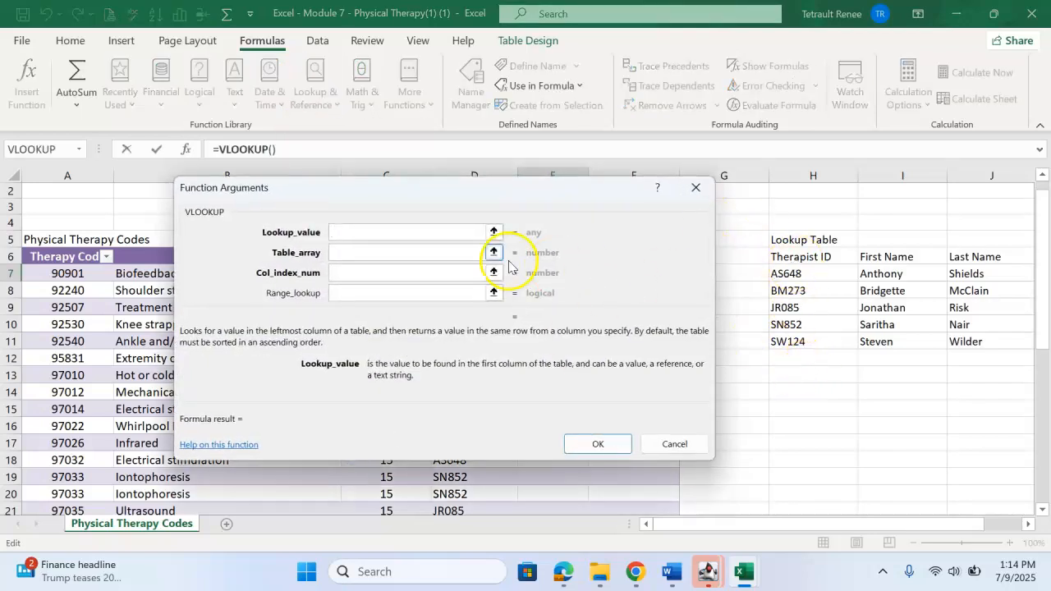
pyautogui.moveTo(430, 194); pyautogui.dragTo(688, 175)
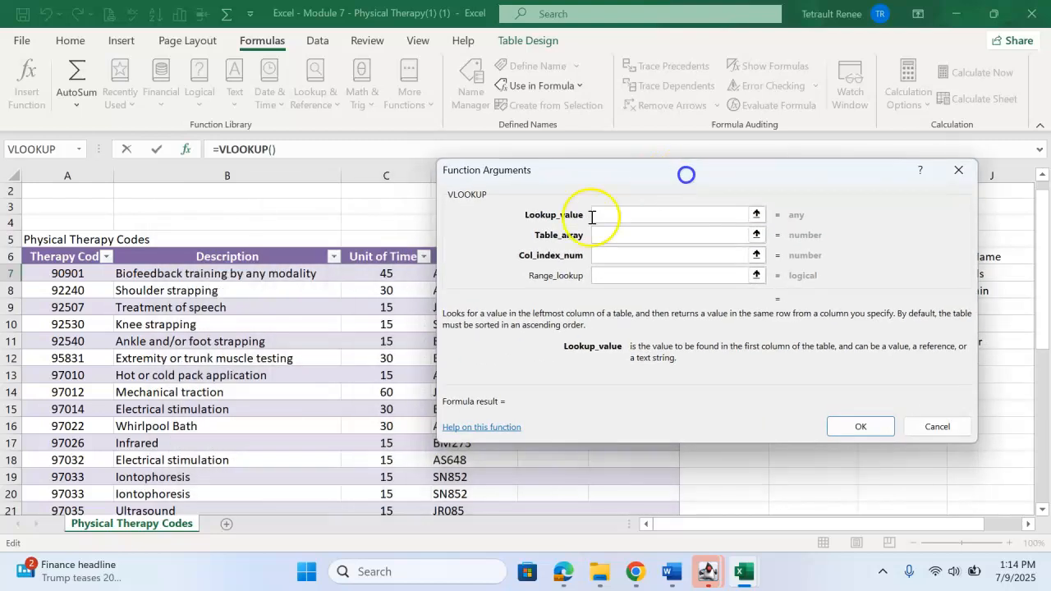
pyautogui.moveTo(587, 172); pyautogui.dragTo(709, 169)
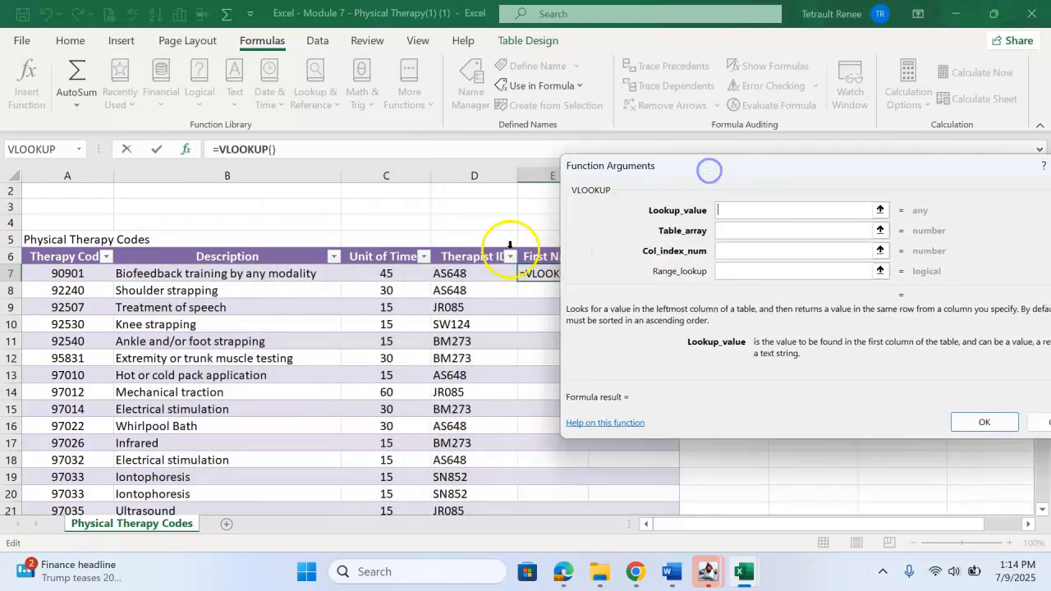
# Set VLOOKUP's lookup value to the row's Therapist ID, table array to TherapistID, and column index to 3.
pyautogui.click(469, 274)
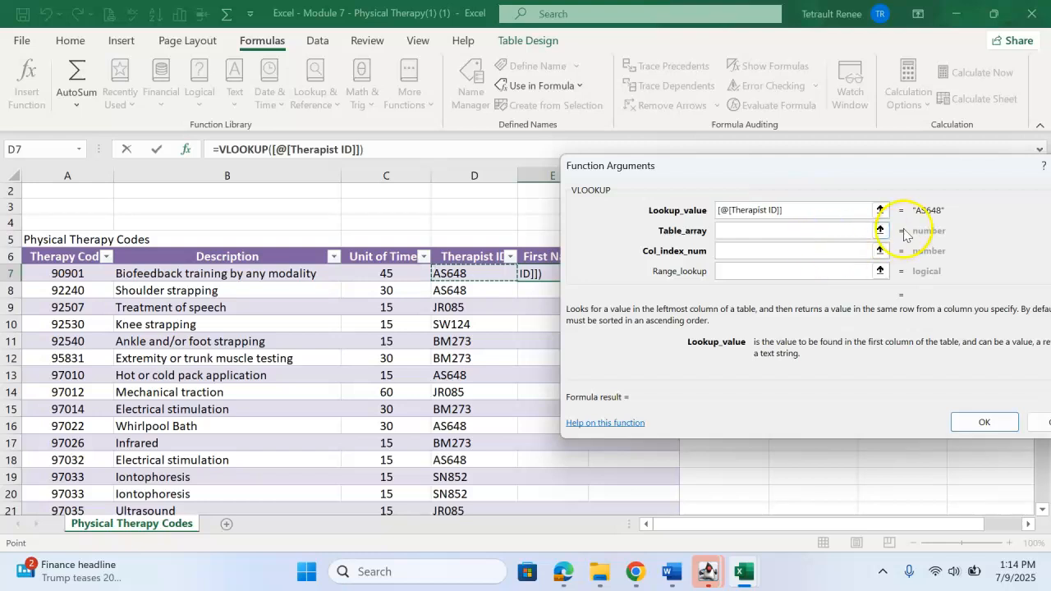
pyautogui.click(763, 233)
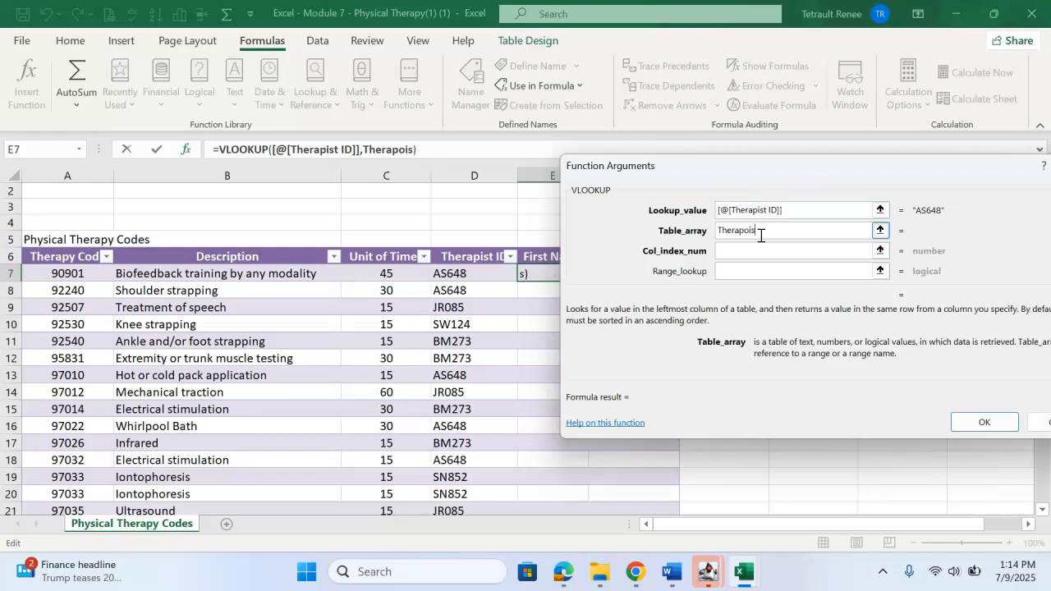
pyautogui.write('TherapistID')
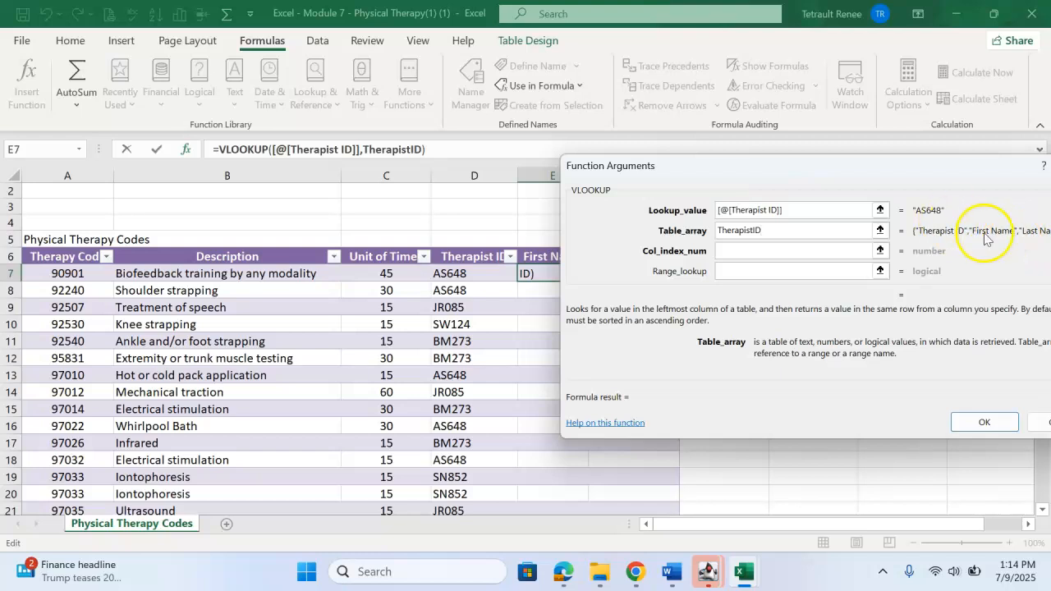
pyautogui.click(767, 250)
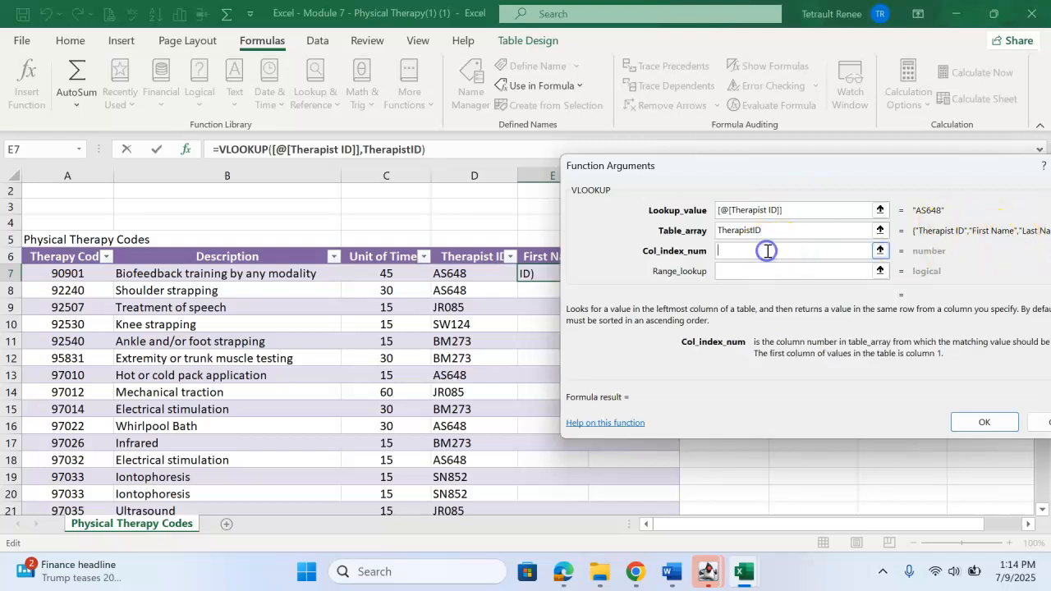
pyautogui.moveTo(801, 167); pyautogui.dragTo(276, 117)
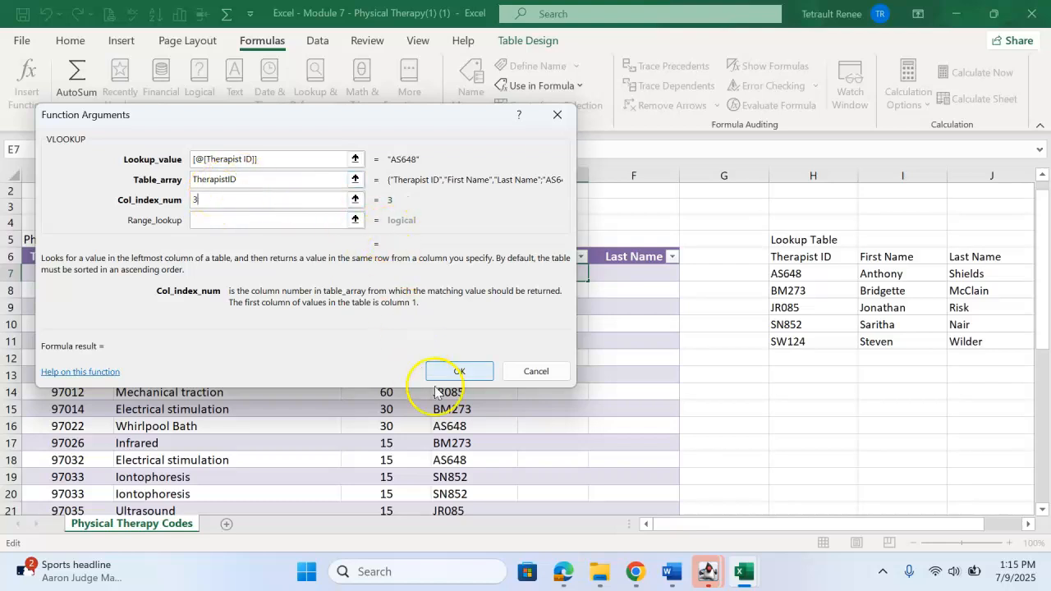
pyautogui.click(476, 372)
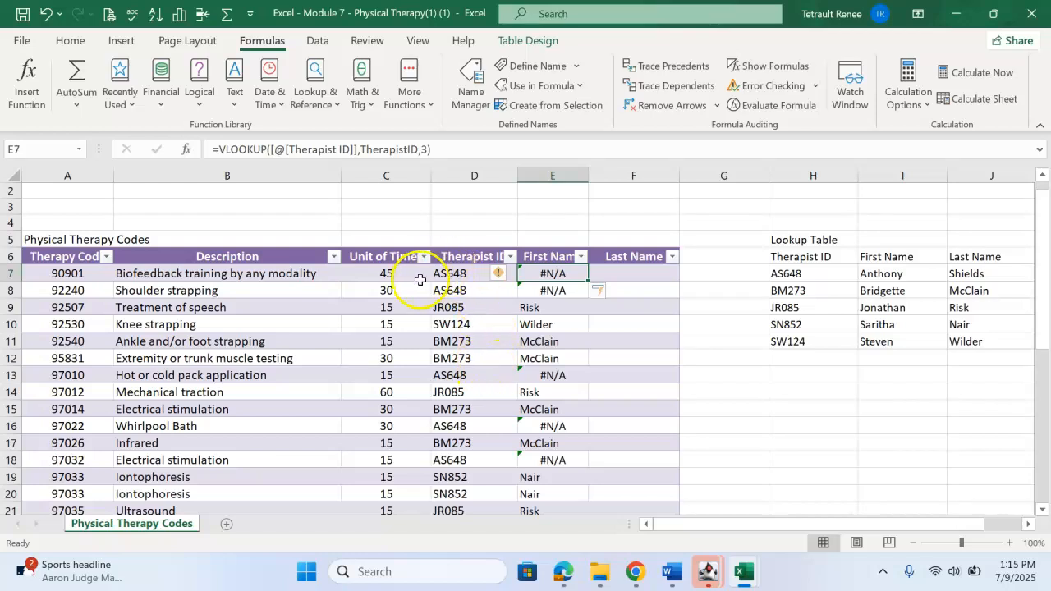
# Edit the First Name VLOOKUP in E7 to use column index 2 and range lookup False.
pyautogui.click(425, 149)
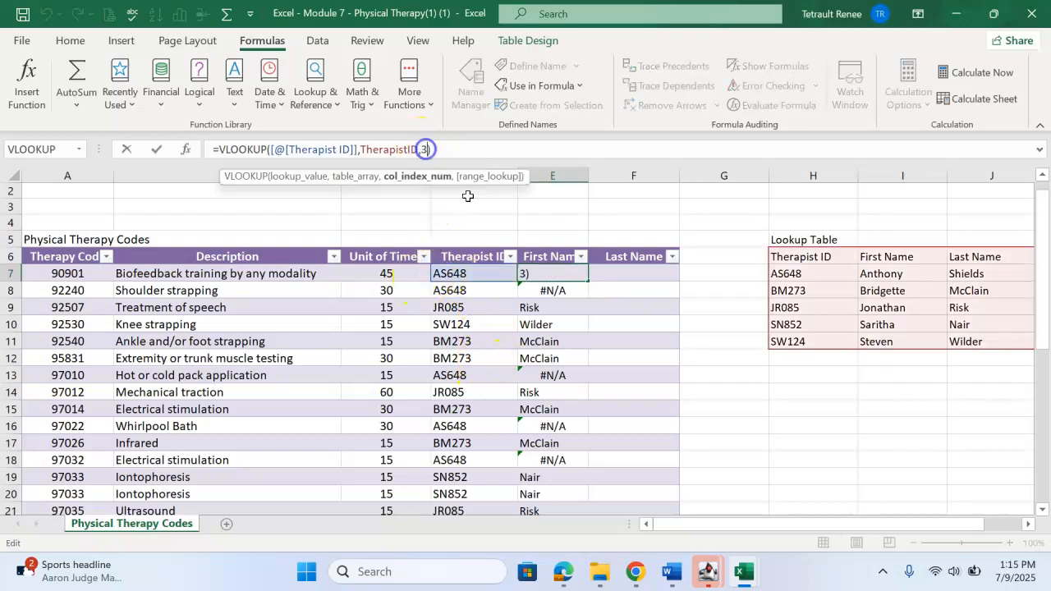
pyautogui.press('BackSpace')
pyautogui.click(186, 148)
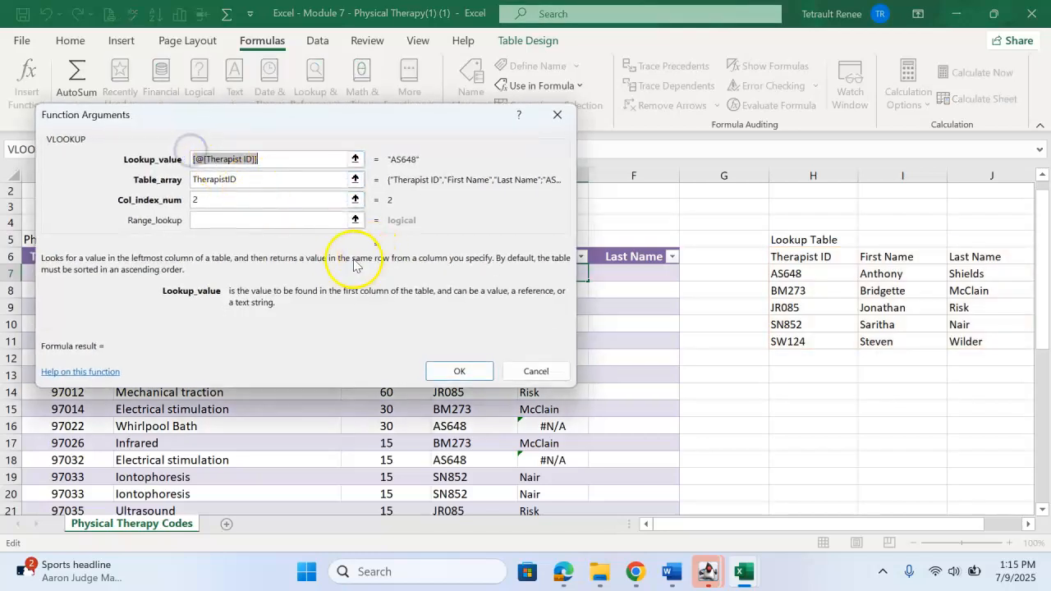
pyautogui.click(235, 216)
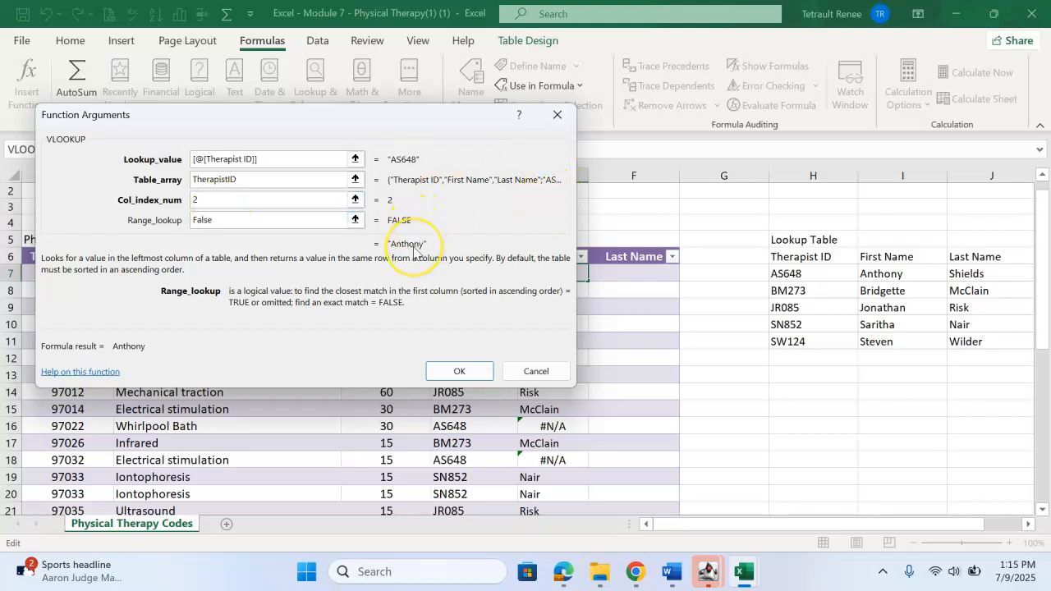
pyautogui.click(460, 370)
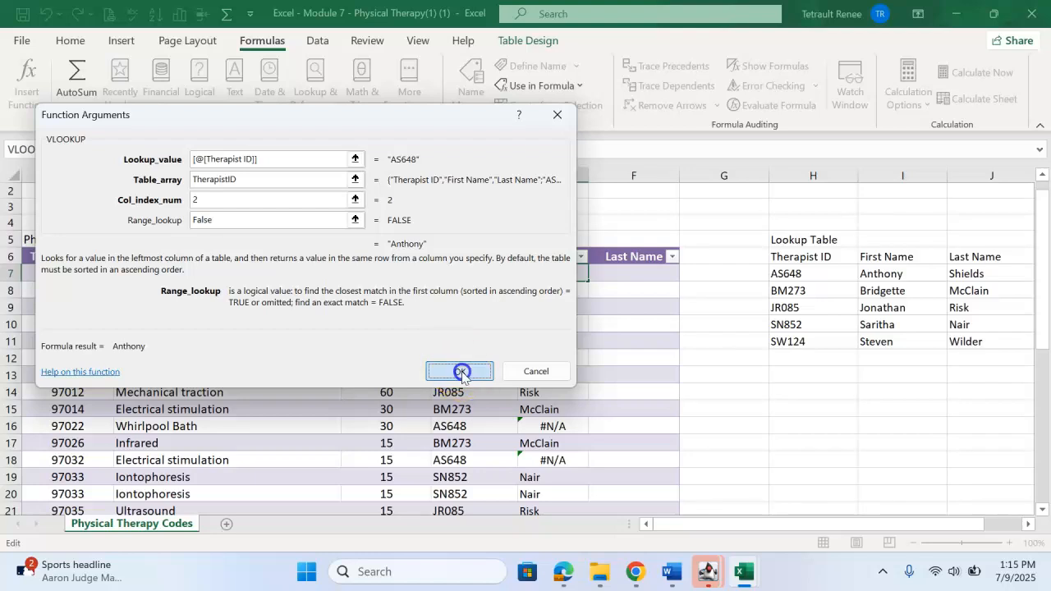
# Insert a VLOOKUP in F7 using the row's Therapist ID, table array TherapistID, column index 3, and range lookup False.
pyautogui.click(627, 278)
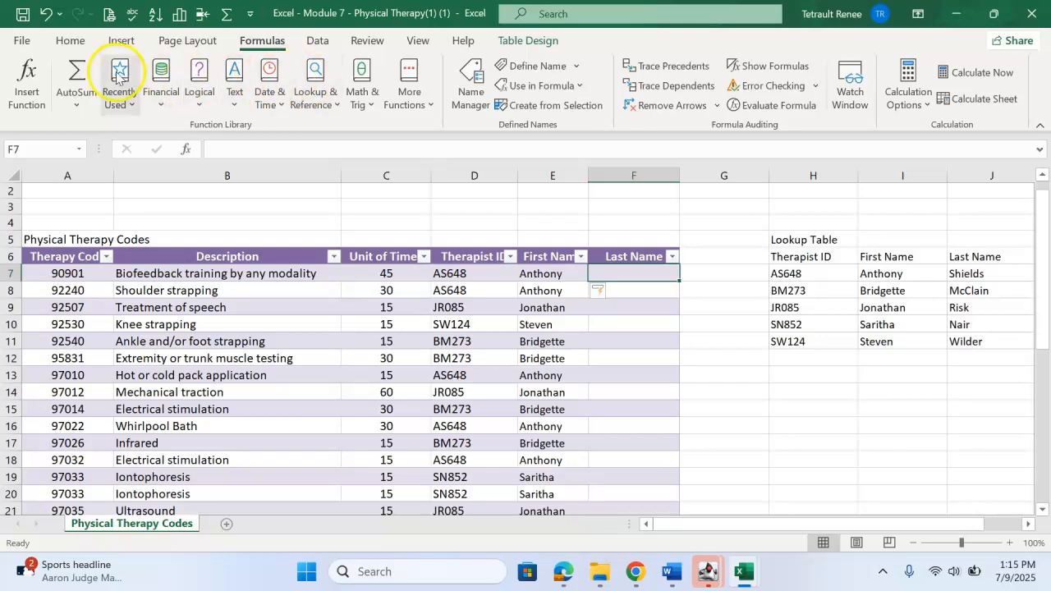
pyautogui.click(115, 78)
pyautogui.click(123, 129)
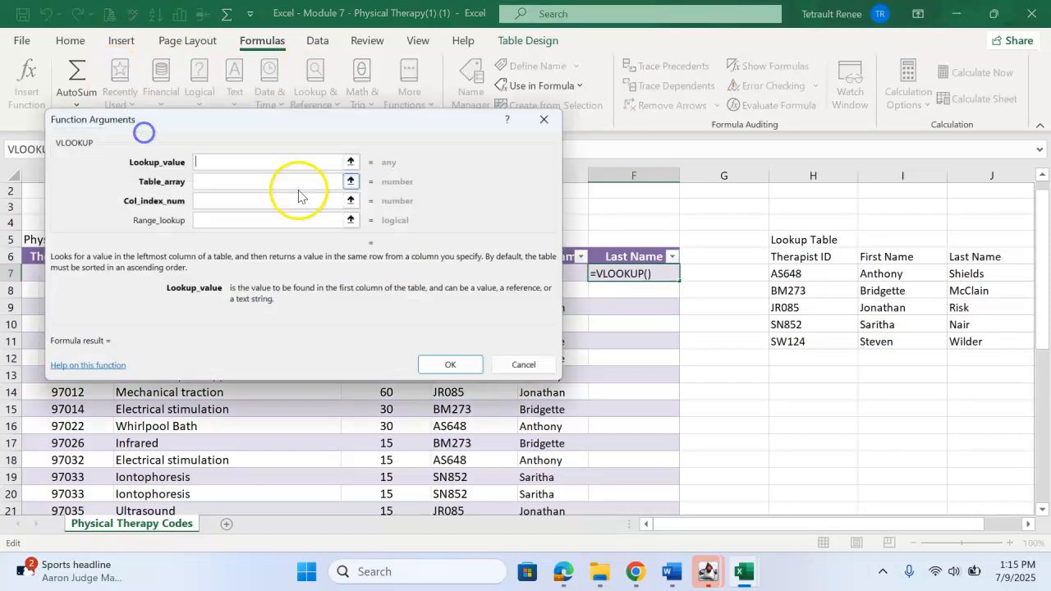
pyautogui.moveTo(279, 123); pyautogui.dragTo(729, 154)
pyautogui.click(460, 273)
pyautogui.moveTo(662, 154); pyautogui.dragTo(278, 142)
pyautogui.click(271, 200)
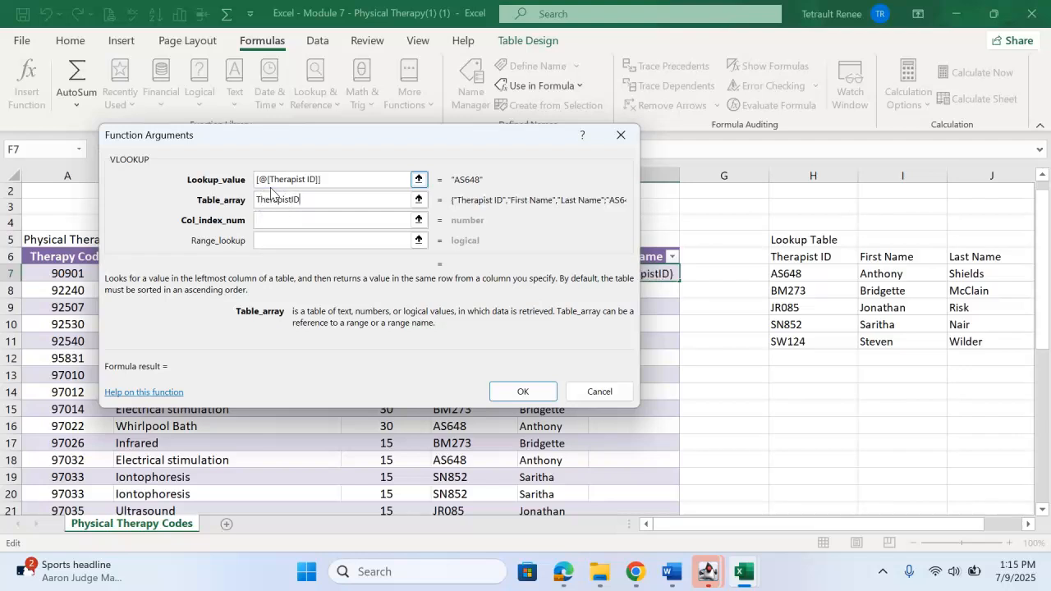
pyautogui.click(279, 220)
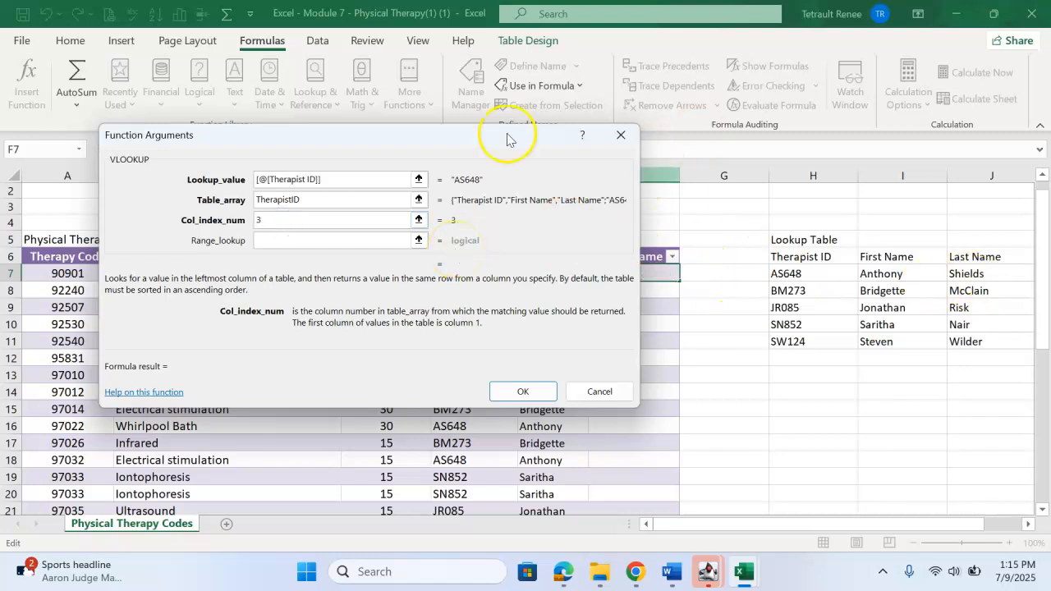
pyautogui.click(300, 242)
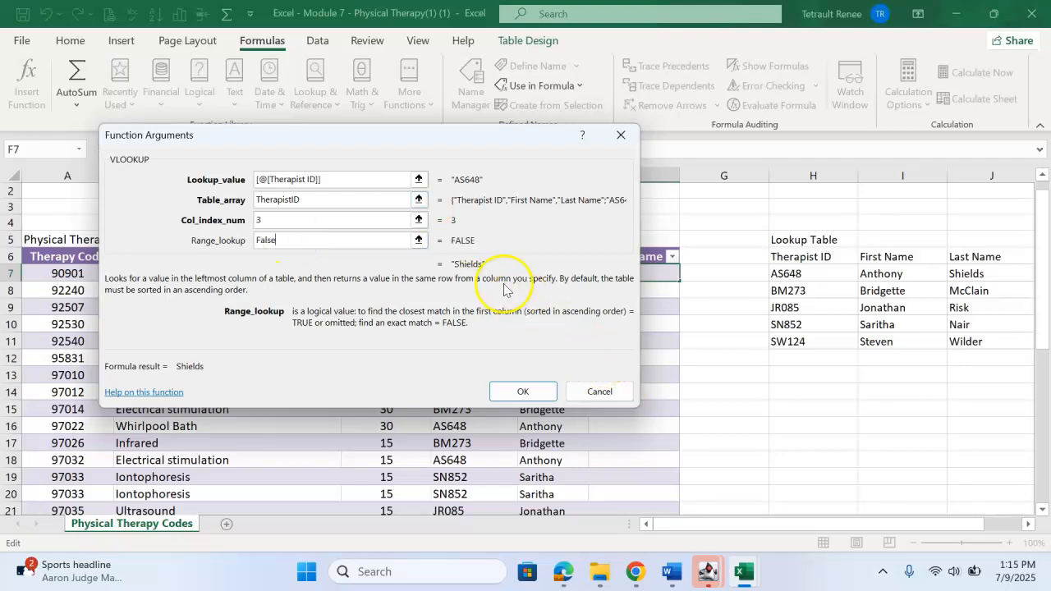
pyautogui.click(523, 392)
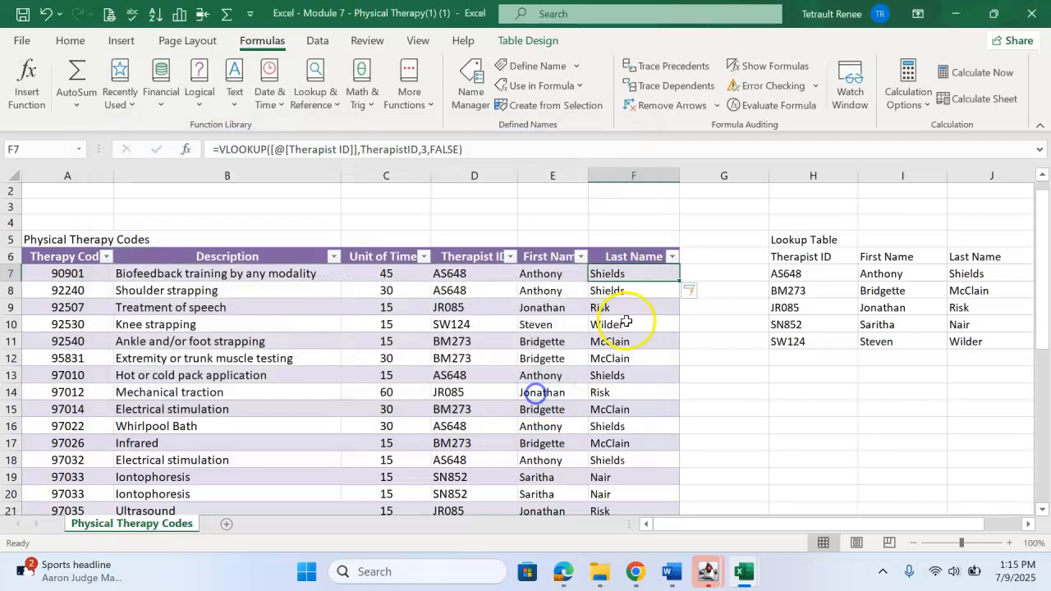
# Scroll through the table to check the filled First Name and Last Name columns.
pyautogui.scroll(-2, 720, 347)
pyautogui.scroll(-5, 720, 347)
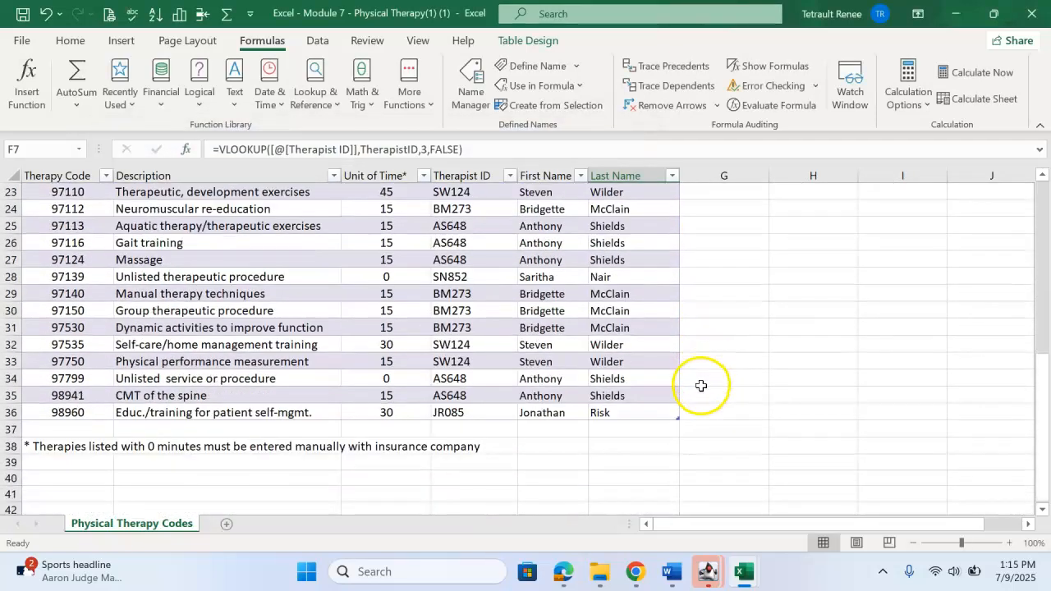
pyautogui.scroll(7, 702, 385)
pyautogui.scroll(1, 700, 386)
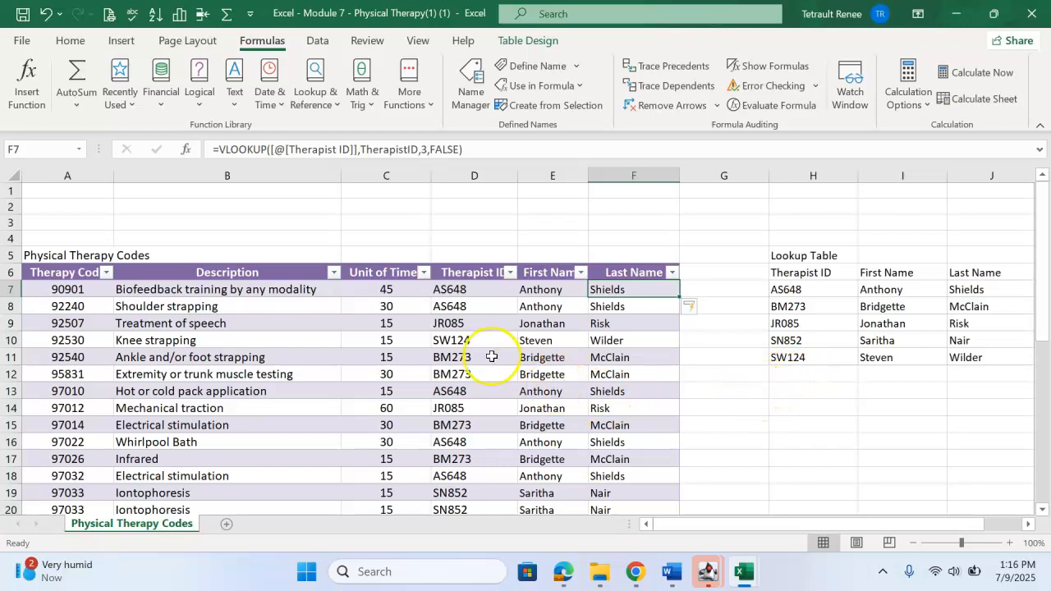
# Merge and center the Physical Therapy Codes title across A5:F5 and increase its font size to 24.
pyautogui.click(450, 340)
pyautogui.moveTo(76, 253); pyautogui.dragTo(340, 249)
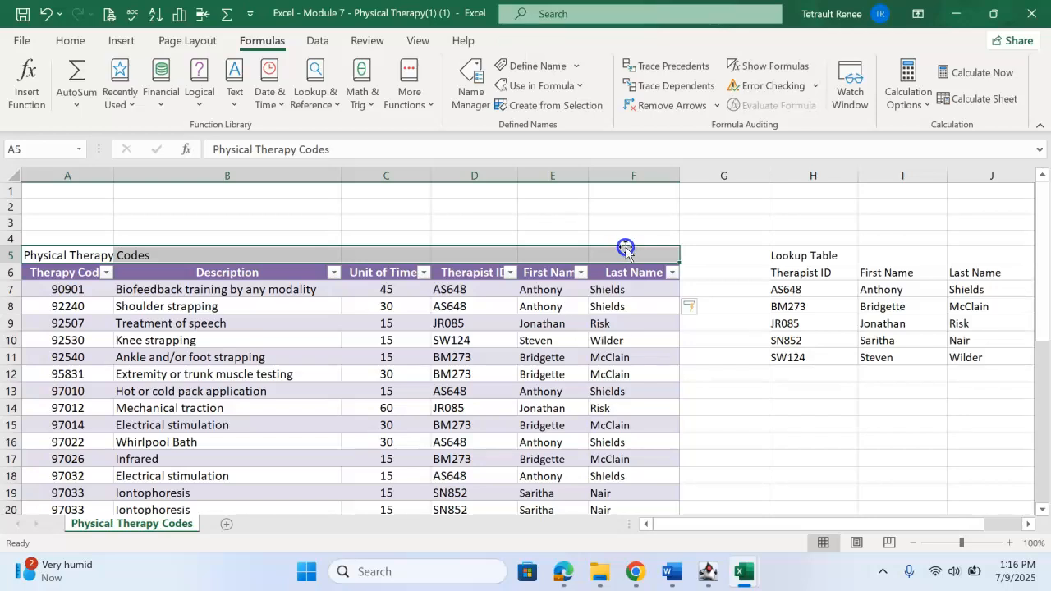
pyautogui.click(86, 40)
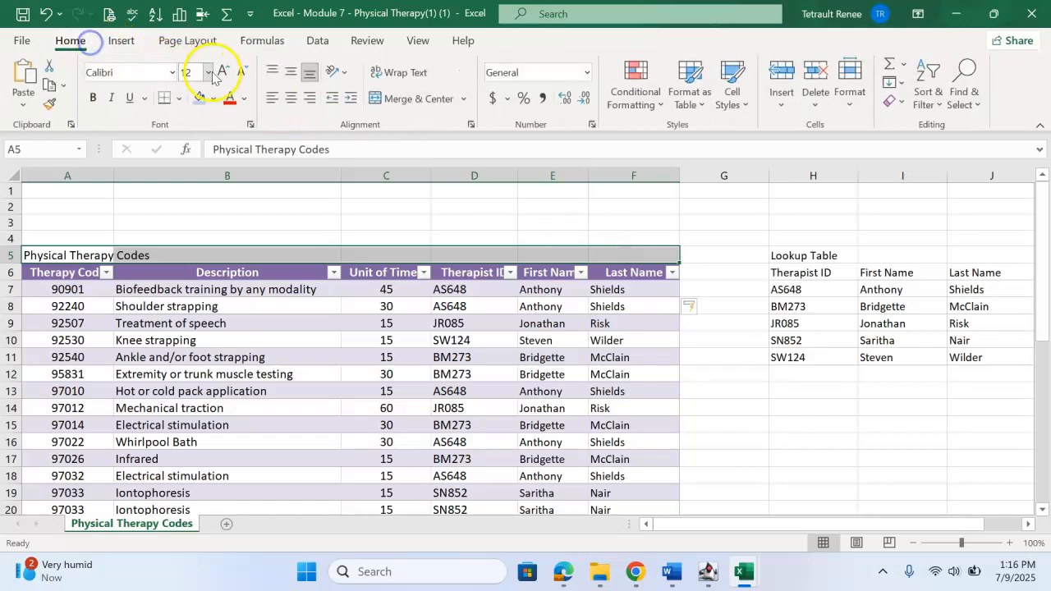
pyautogui.click(403, 98)
pyautogui.click(222, 72)
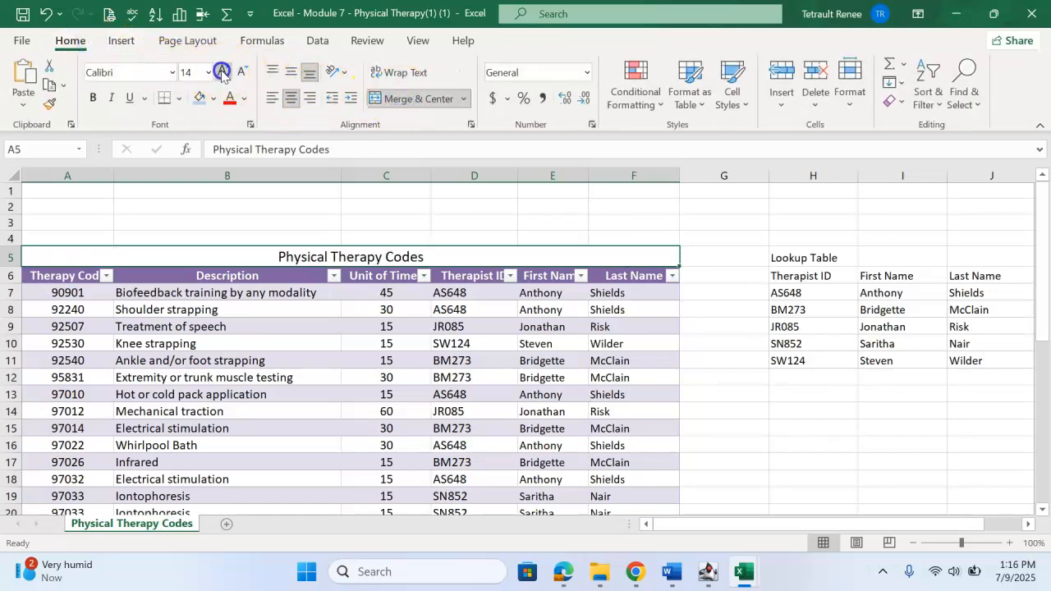
pyautogui.click(222, 72)
pyautogui.click(222, 72)
pyautogui.click(221, 73)
pyautogui.click(222, 72)
pyautogui.click(222, 72)
# Fill the merged title cell with a light purple theme color.
pyautogui.click(198, 99)
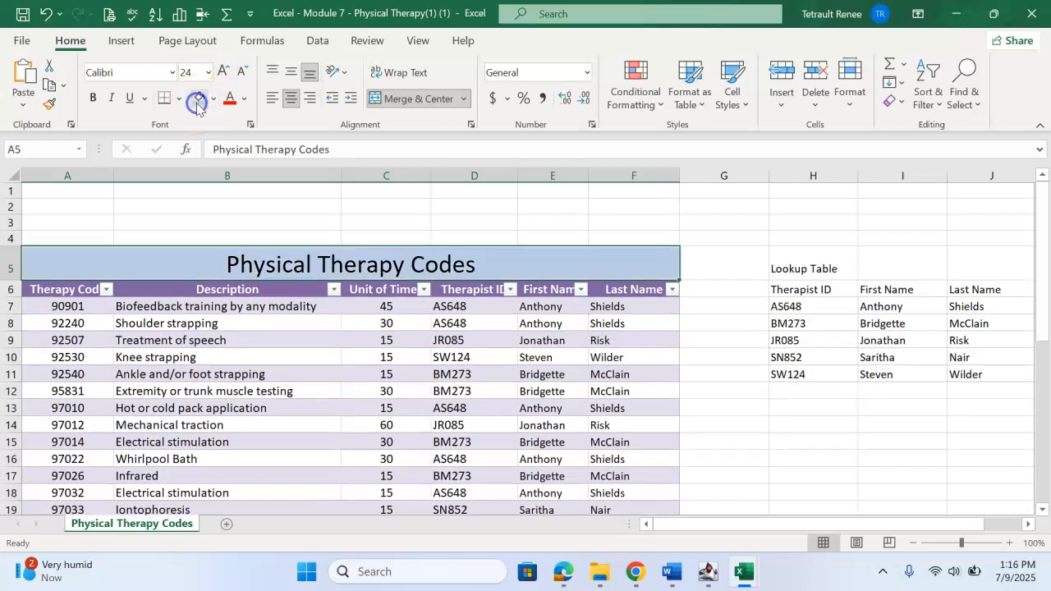
pyautogui.click(213, 98)
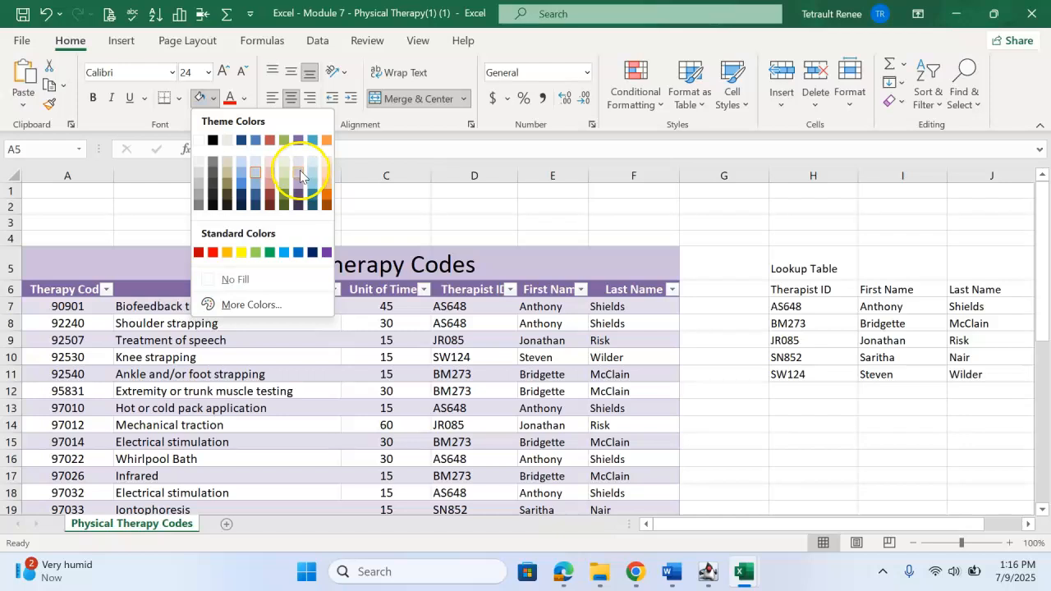
pyautogui.click(300, 174)
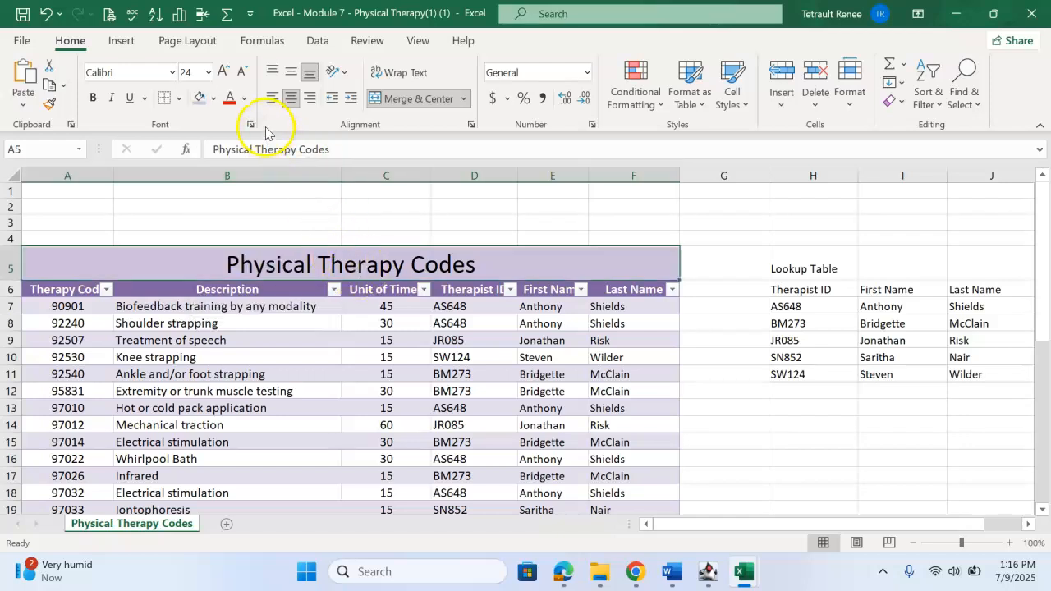
# Scroll through the formatted table to review it.
pyautogui.scroll(-2, 370, 361)
pyautogui.scroll(2, 342, 377)
pyautogui.click(333, 388)
pyautogui.scroll(-3, 329, 393)
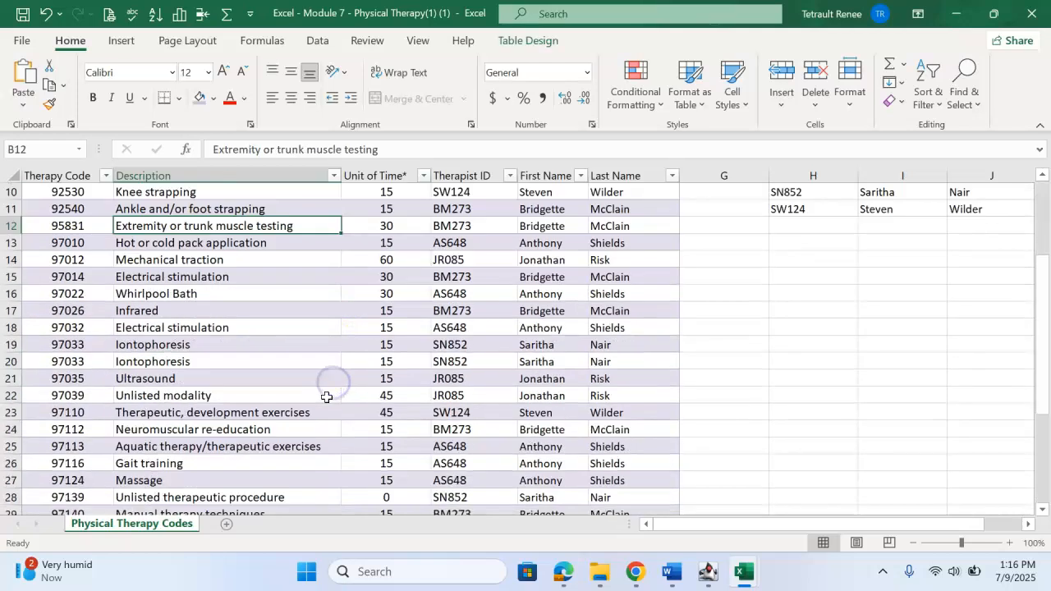
pyautogui.scroll(-6, 327, 397)
pyautogui.scroll(8, 123, 498)
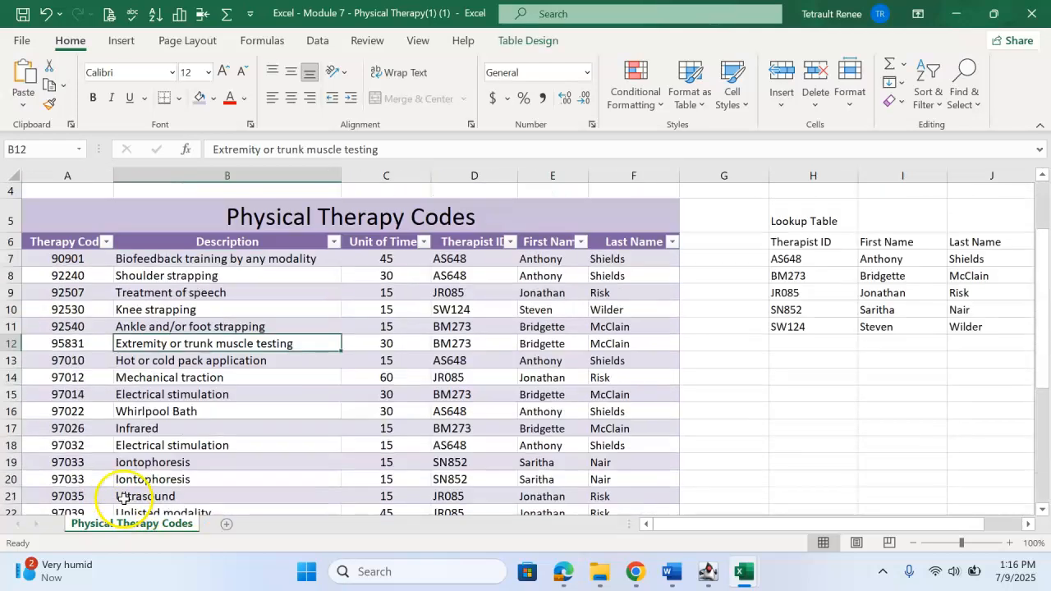